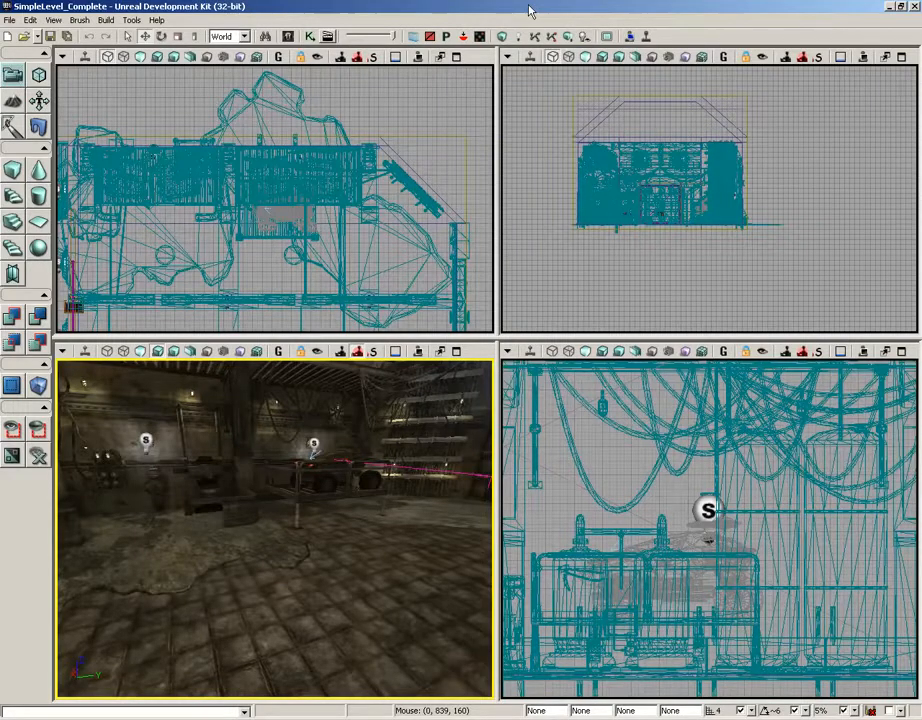
Place the PS_Fire particle system from the ParticleDemo package on top of the round furnace near the back wall.
drag(201, 502, 171, 531)
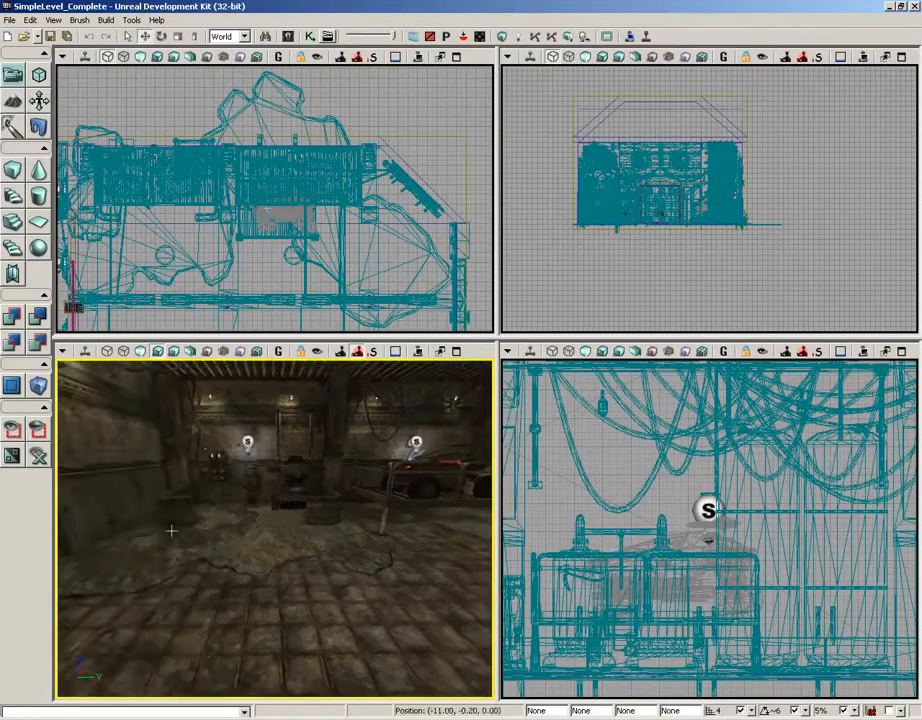
drag(277, 544, 130, 570)
right_drag(130, 570, 55, 536)
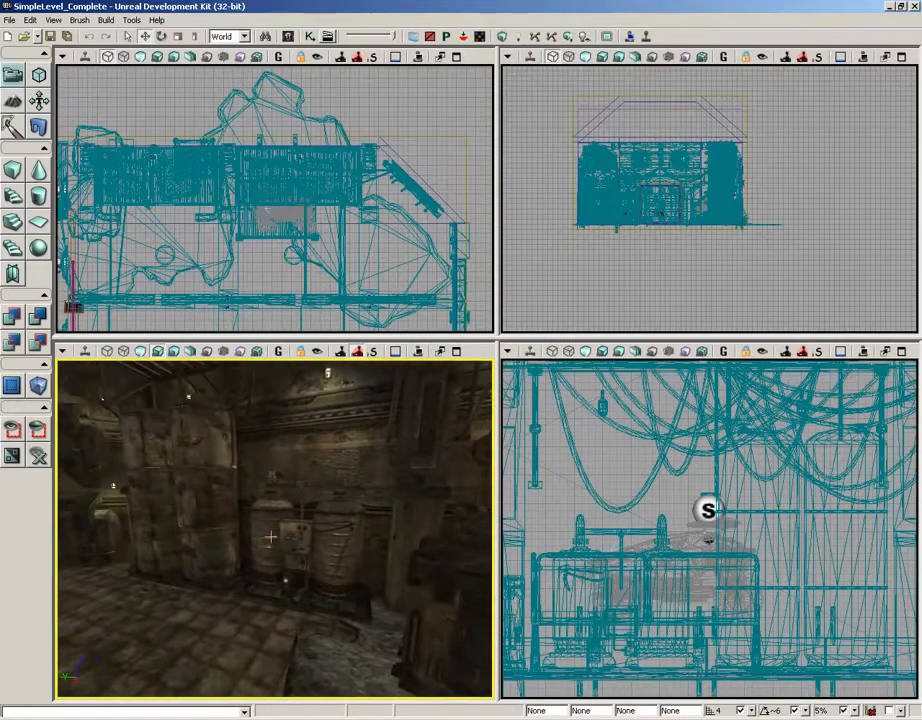
drag(270, 536, 78, 360)
right_drag(270, 536, 286, 509)
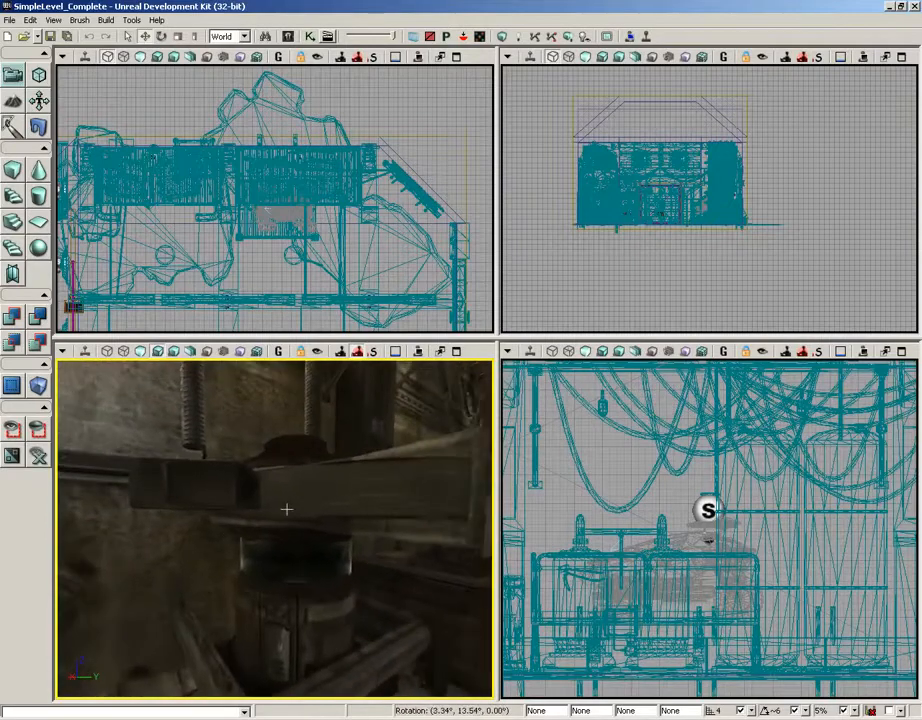
drag(287, 537, 287, 550)
right_drag(287, 550, 286, 530)
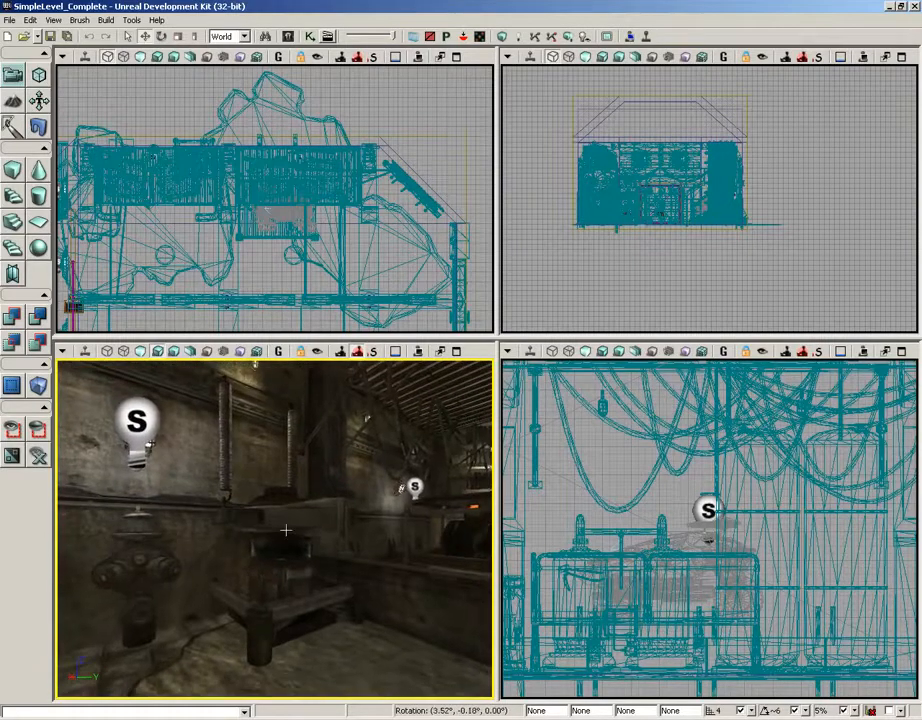
click(288, 37)
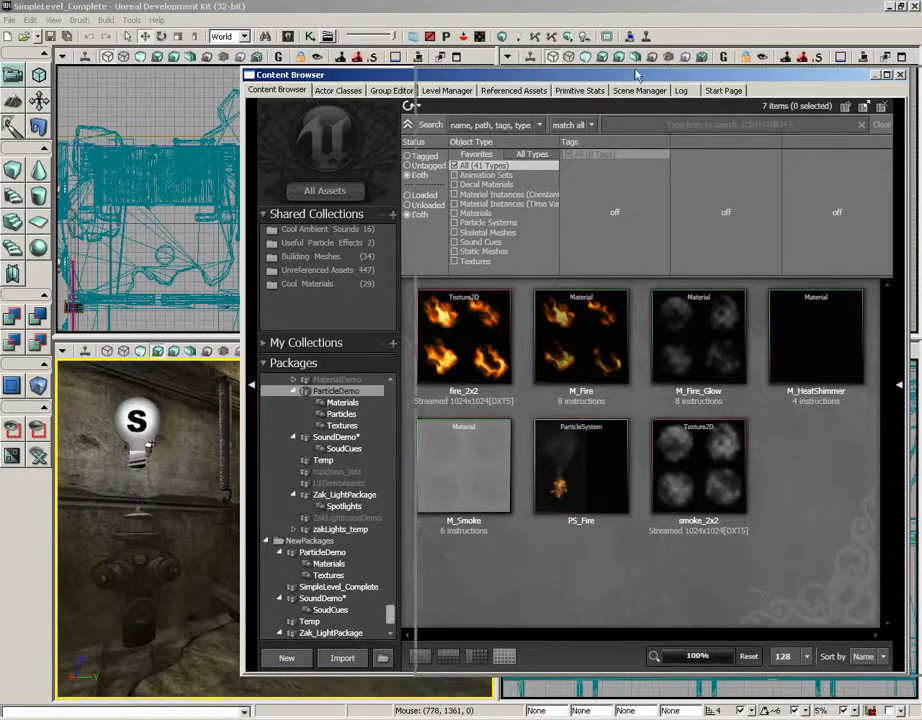
drag(475, 76, 725, 74)
drag(332, 555, 329, 508)
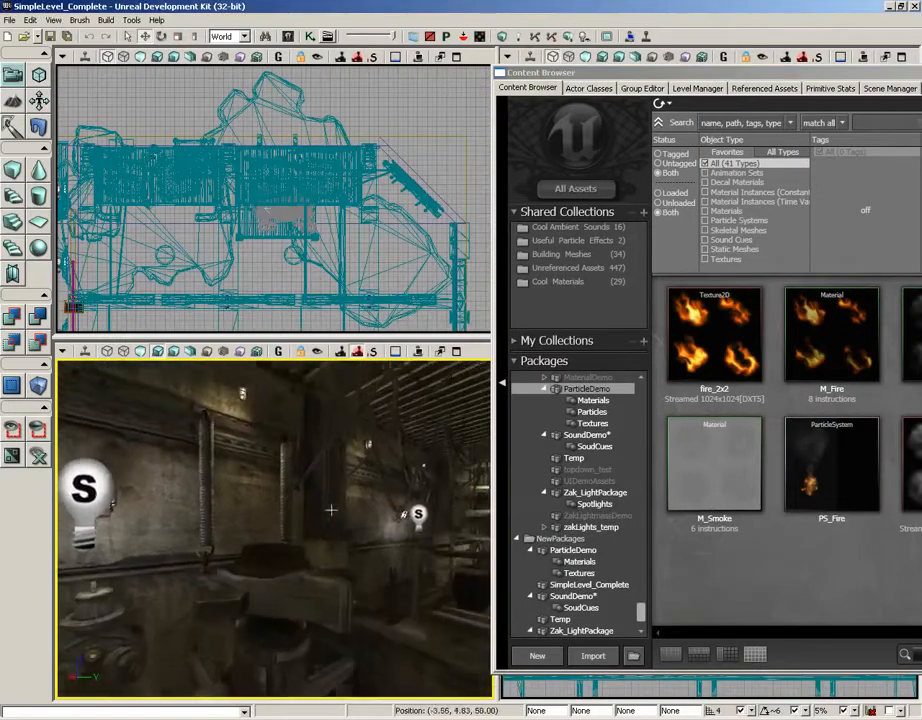
right_drag(329, 508, 319, 543)
drag(319, 543, 328, 481)
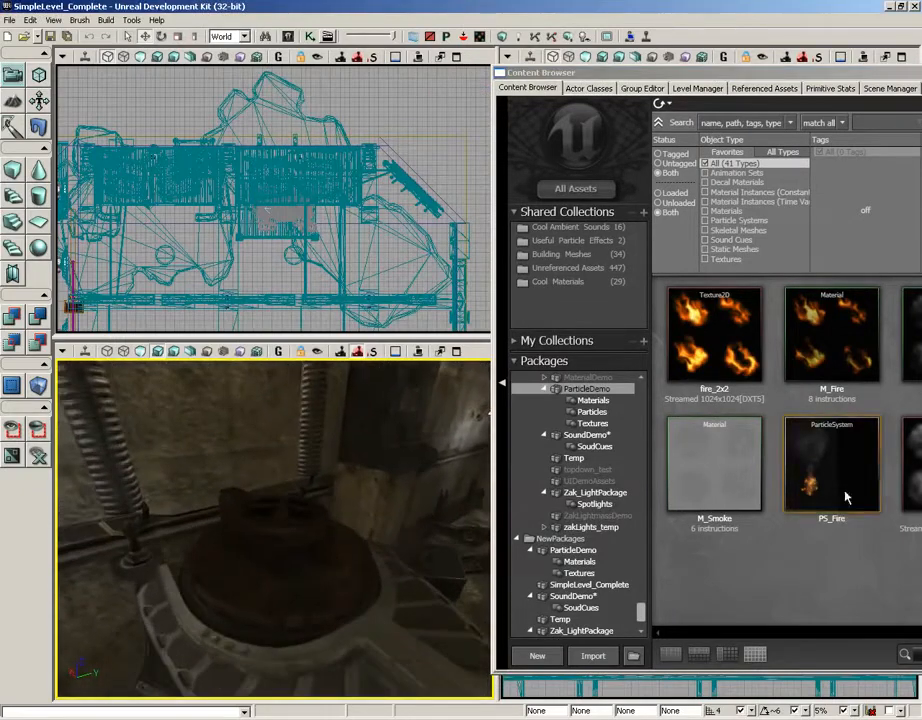
drag(805, 500, 281, 522)
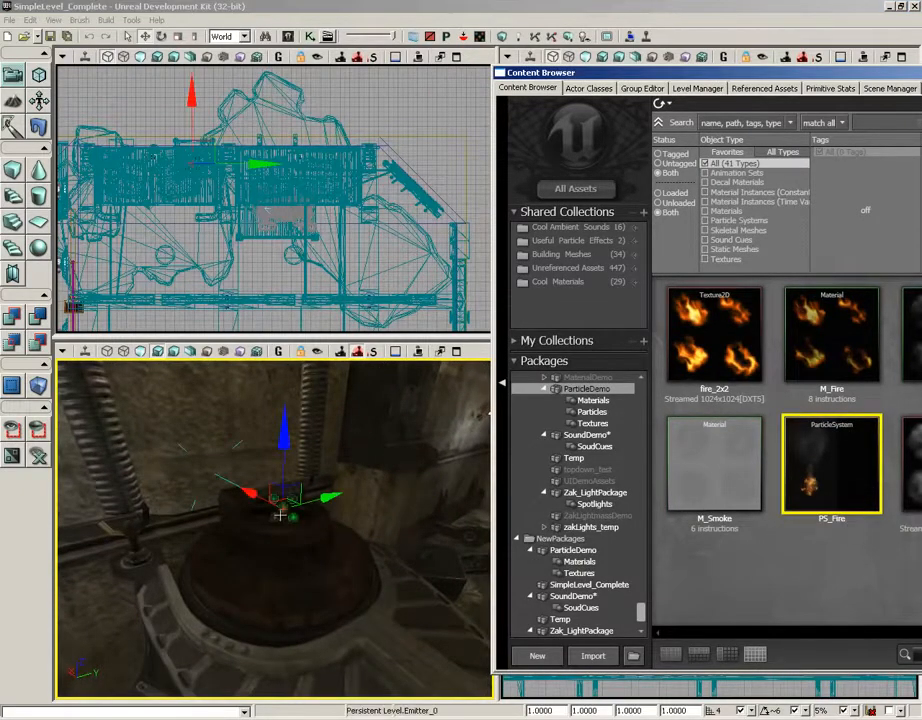
Close the Content Browser and turn on real-time playback in the perspective view with the fire emitter in view.
drag(752, 73, 488, 53)
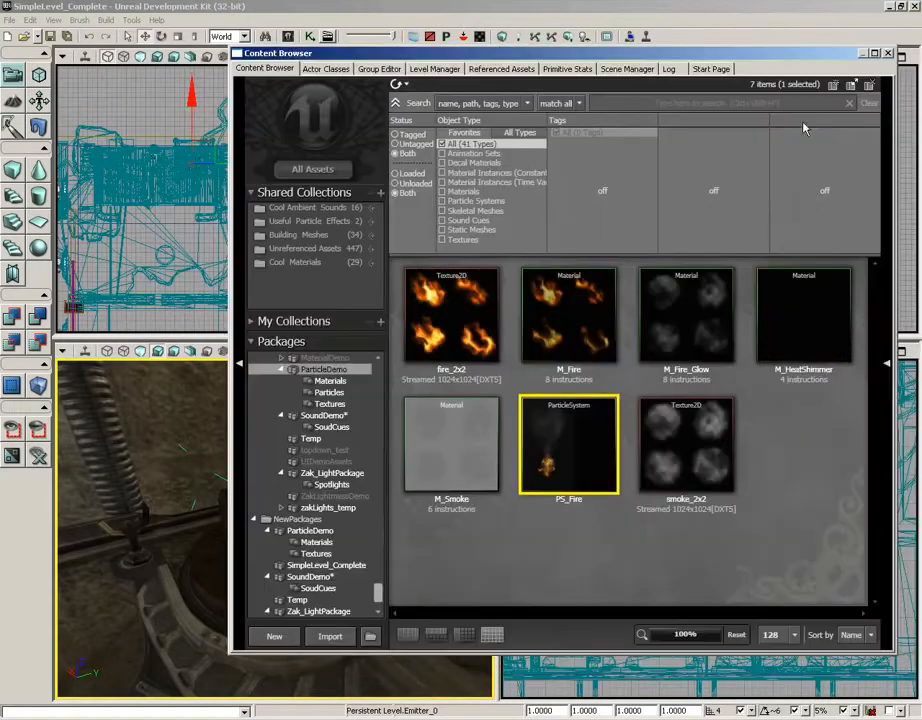
click(891, 55)
right_drag(406, 530, 405, 473)
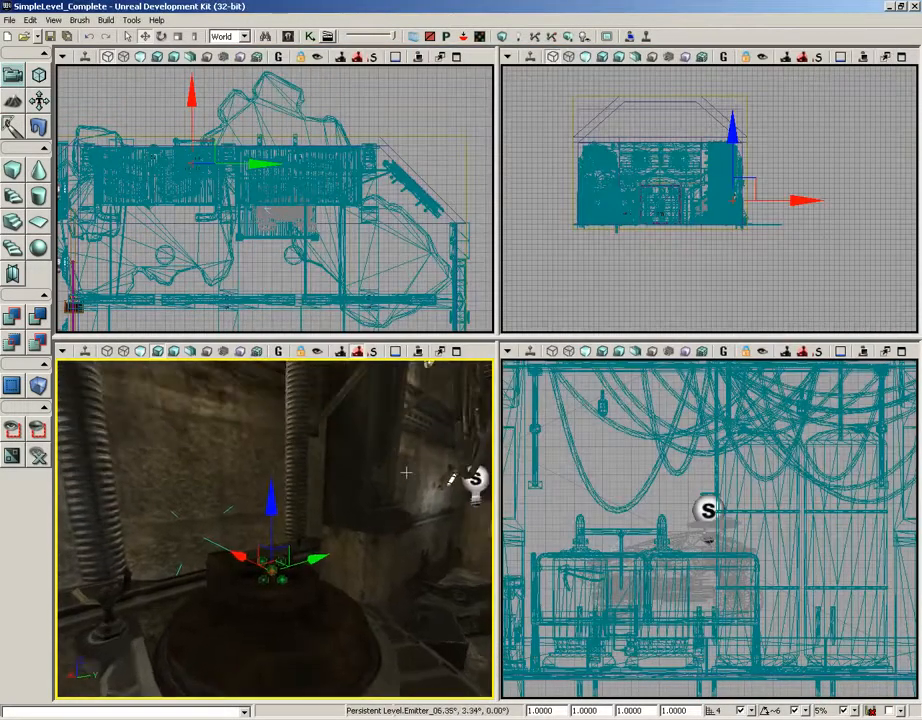
drag(406, 523, 403, 571)
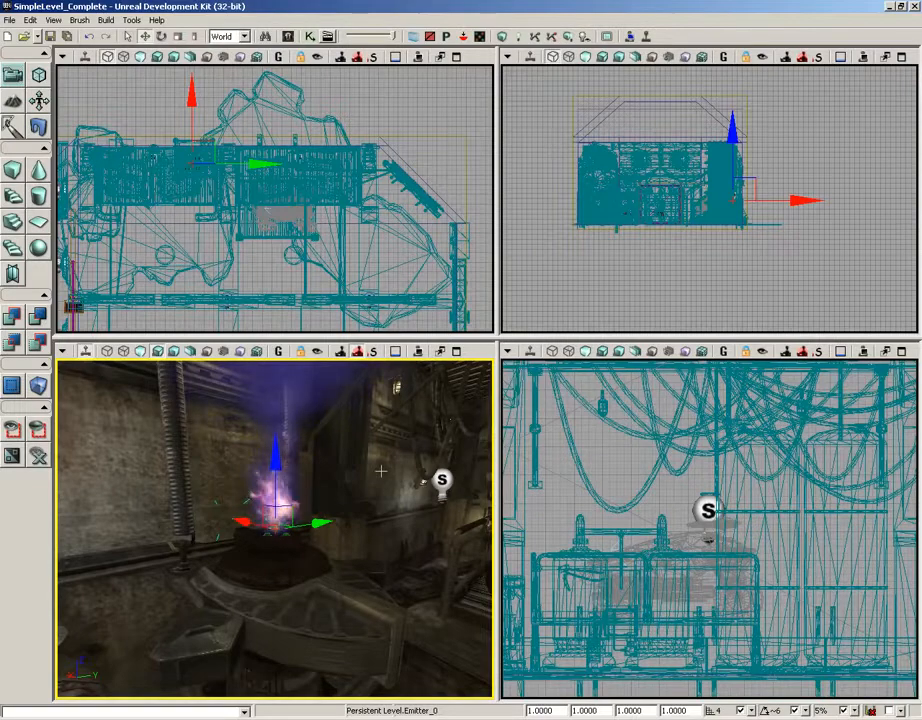
Set the fire emitter's uniform draw scale to 3.
click(541, 711)
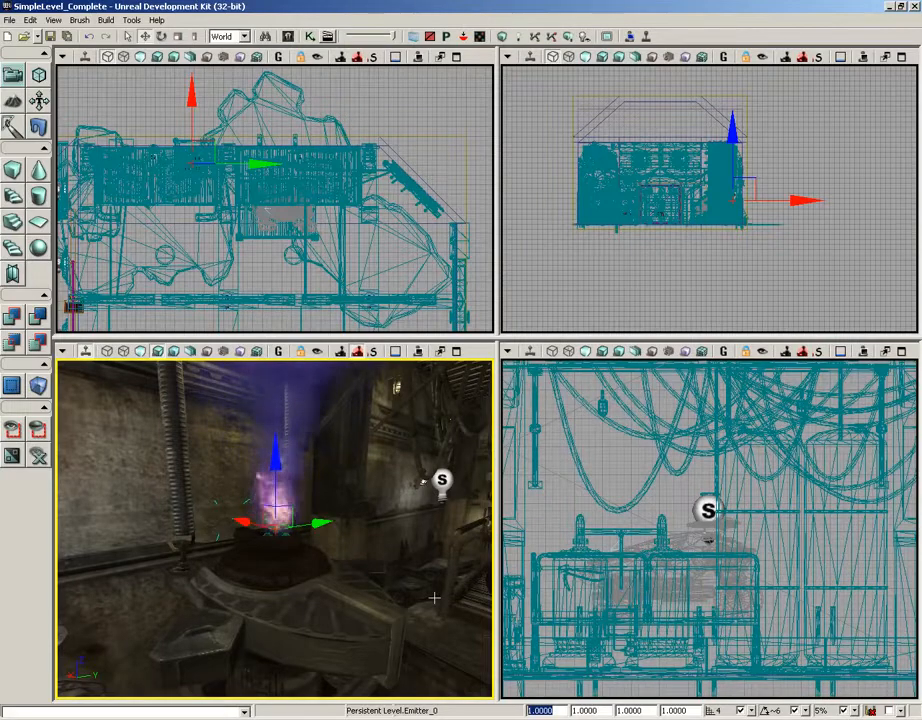
text(3)
key(Return)
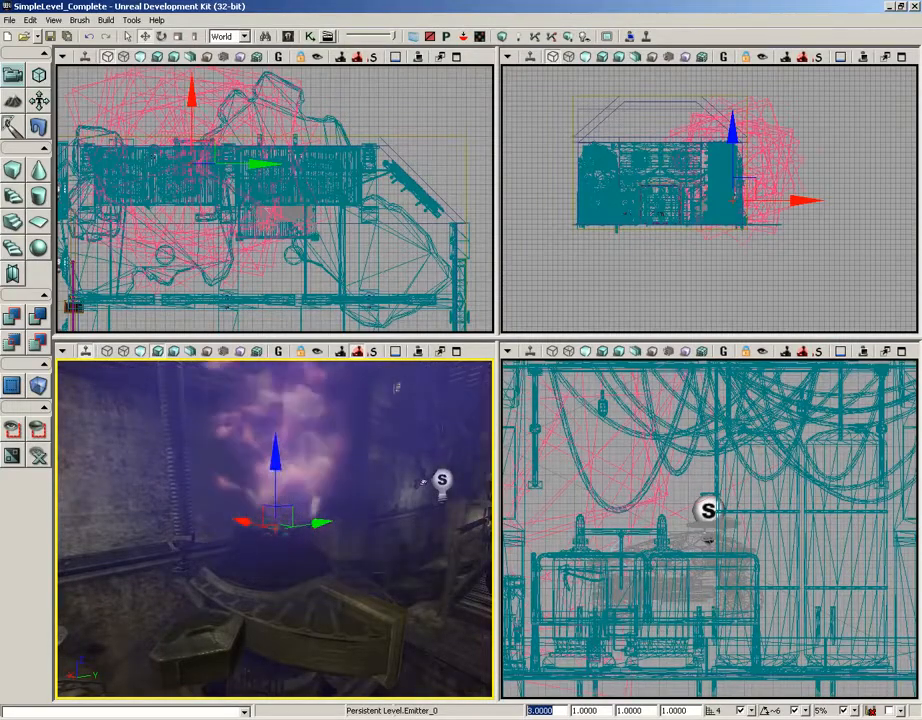
drag(258, 605, 253, 689)
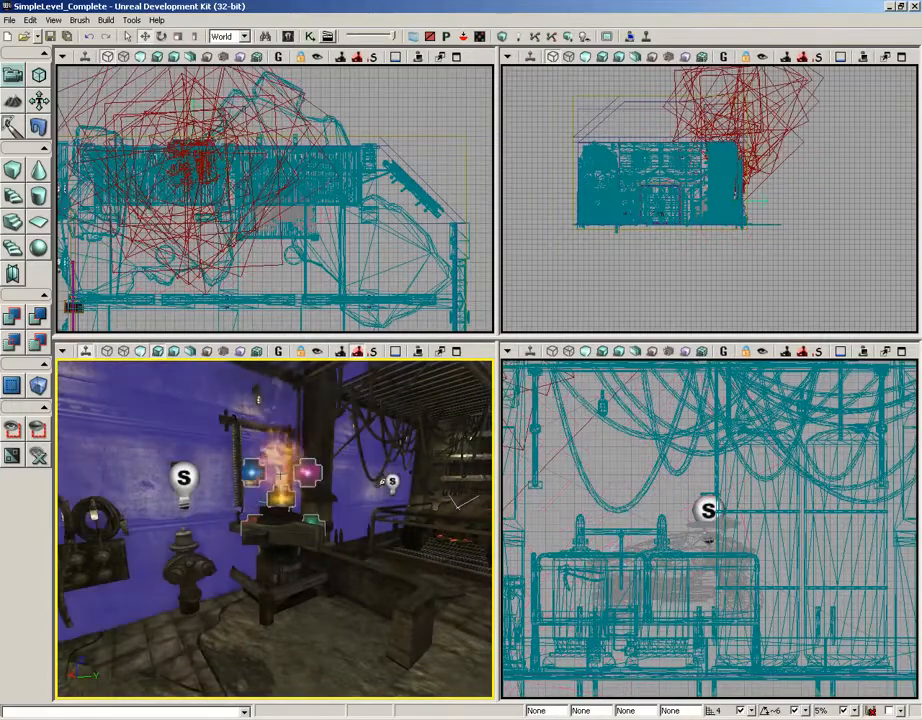
Select the fire emitter through its flames instead of the wall behind it, toggling translucent selection as needed.
click(281, 474)
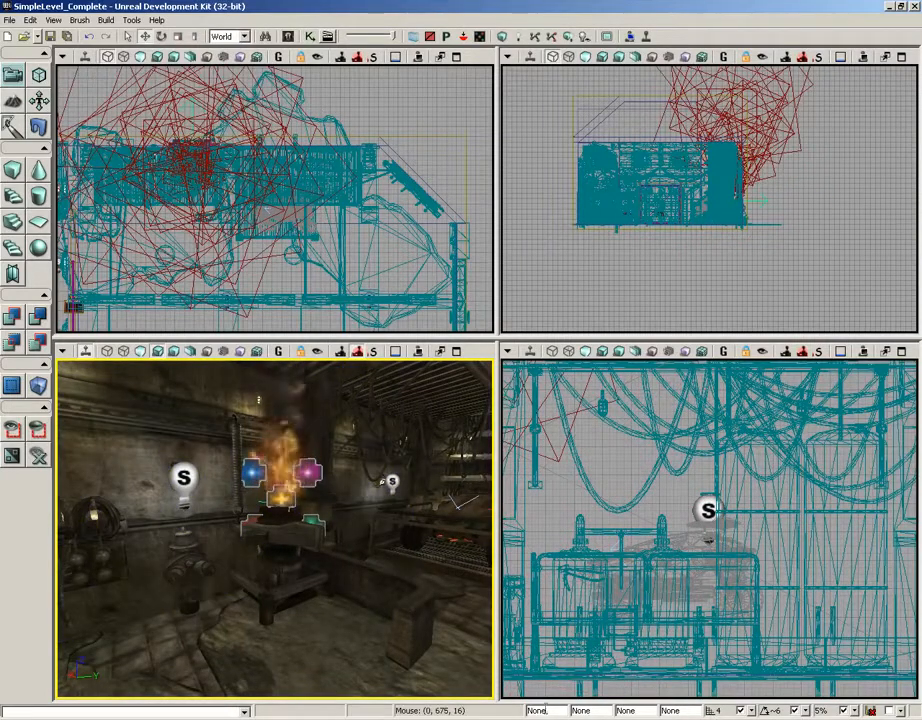
click(285, 462)
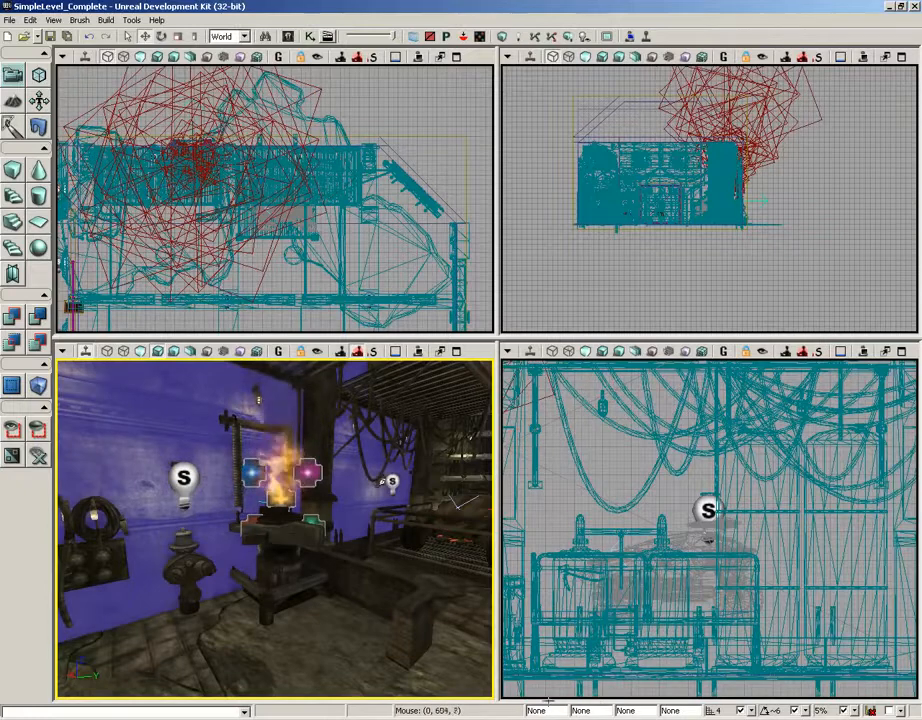
click(284, 492)
click(286, 465)
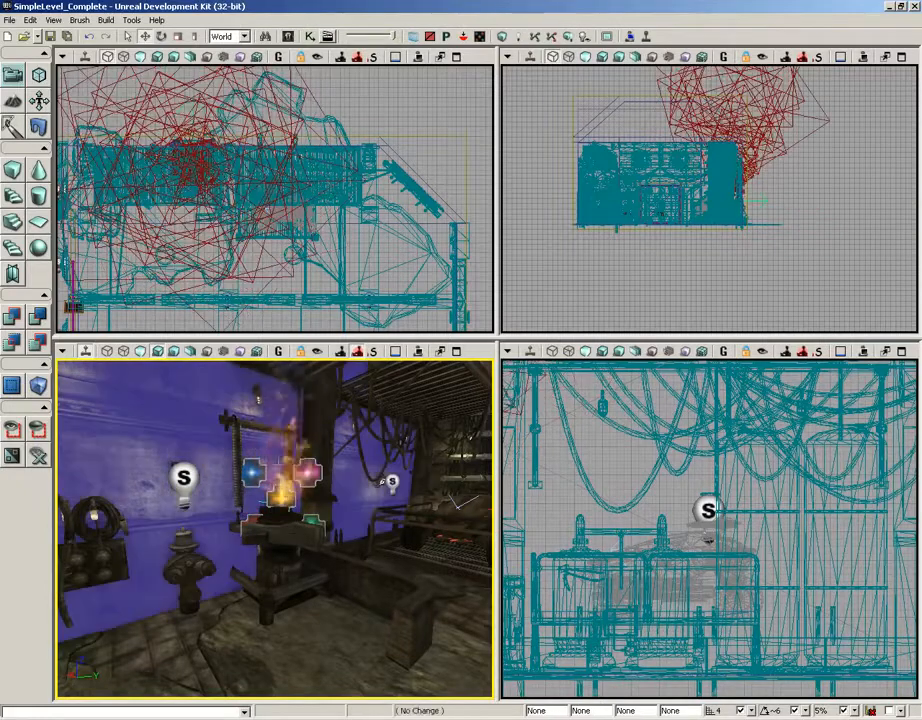
click(279, 467)
click(279, 467)
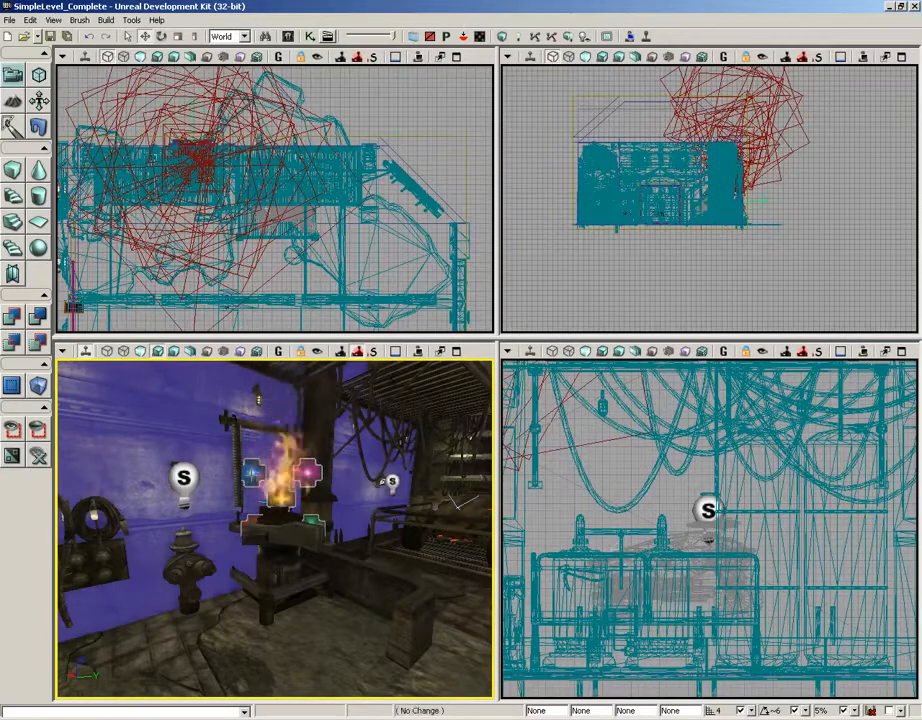
click(279, 467)
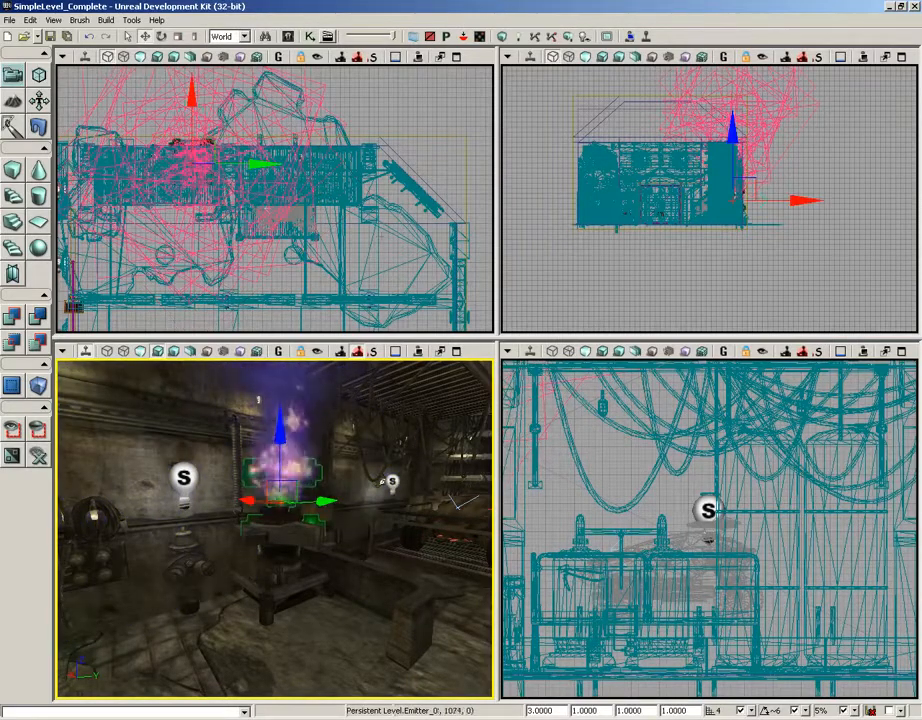
click(413, 38)
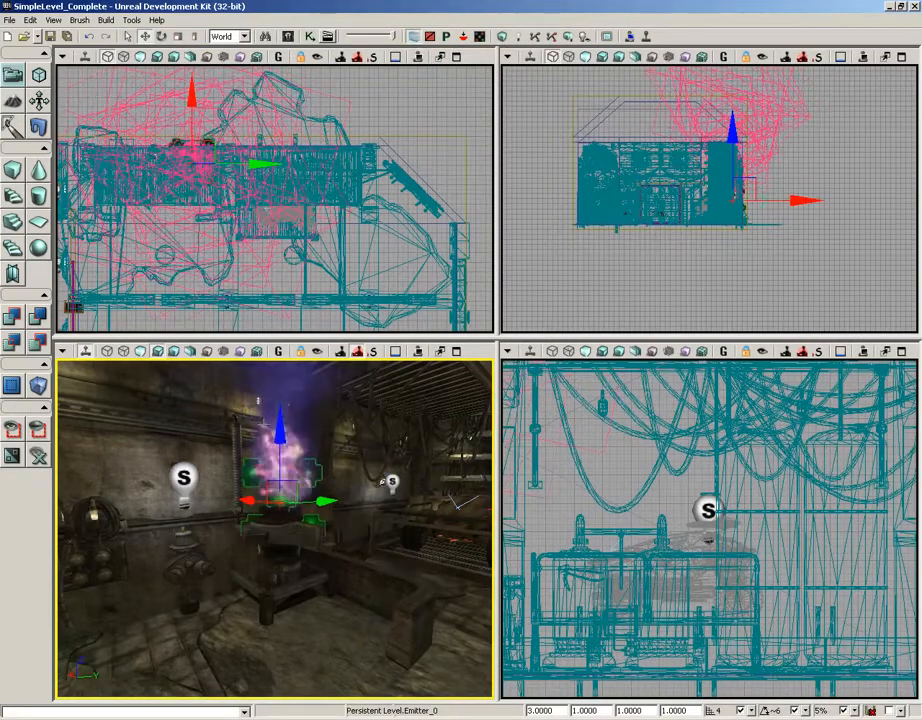
click(313, 629)
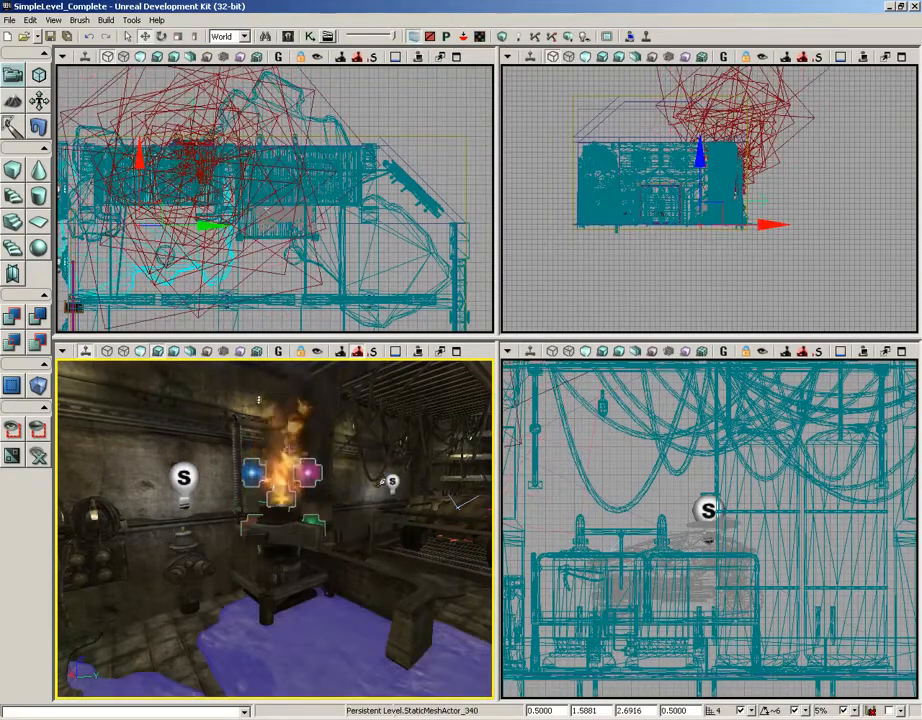
click(285, 443)
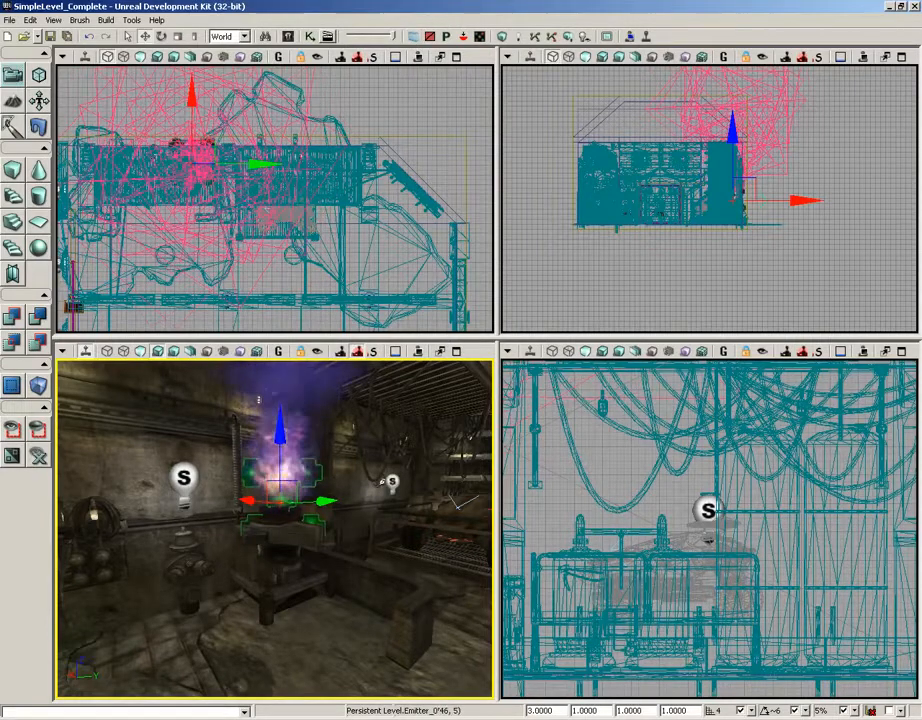
Try a uniform draw scale of 1.5 on the fire emitter, settle on 2, and lower it about 12 units onto the furnace.
drag(557, 710, 500, 713)
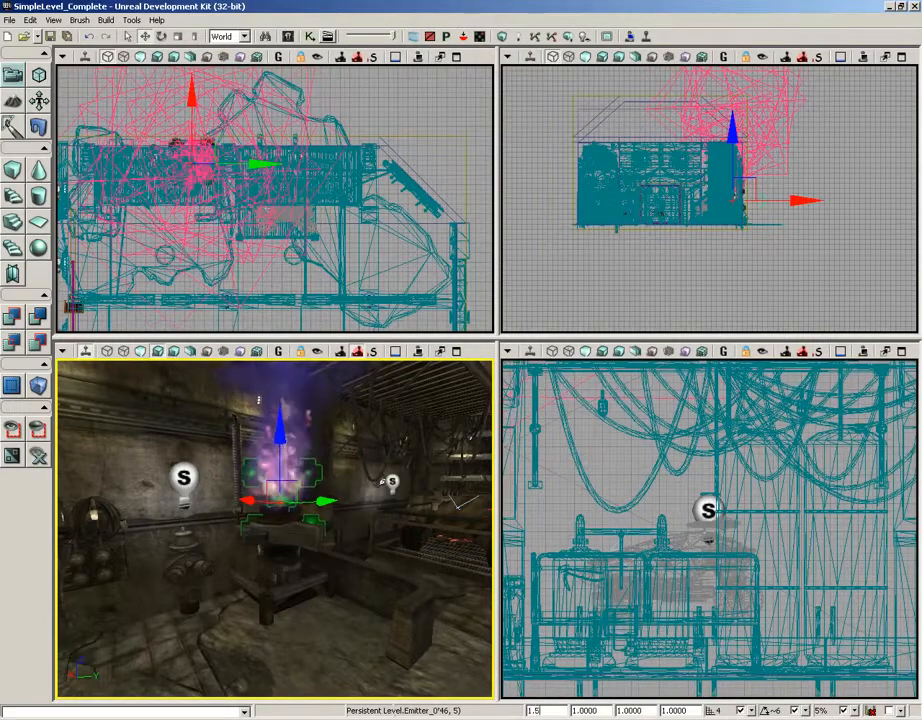
text(1.5)
key(Return)
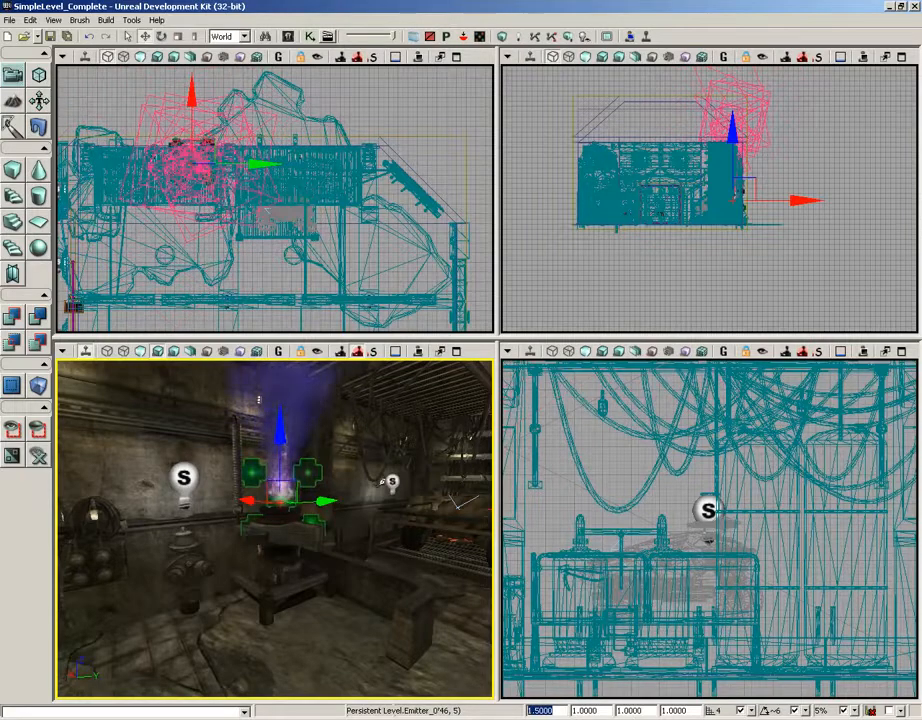
key(Return)
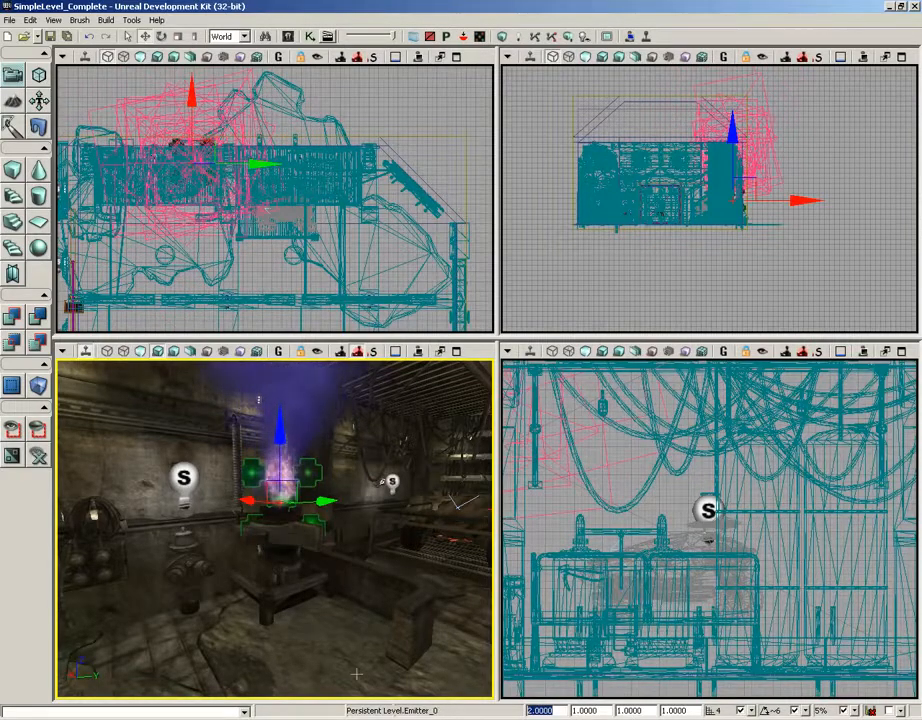
drag(356, 675, 349, 624)
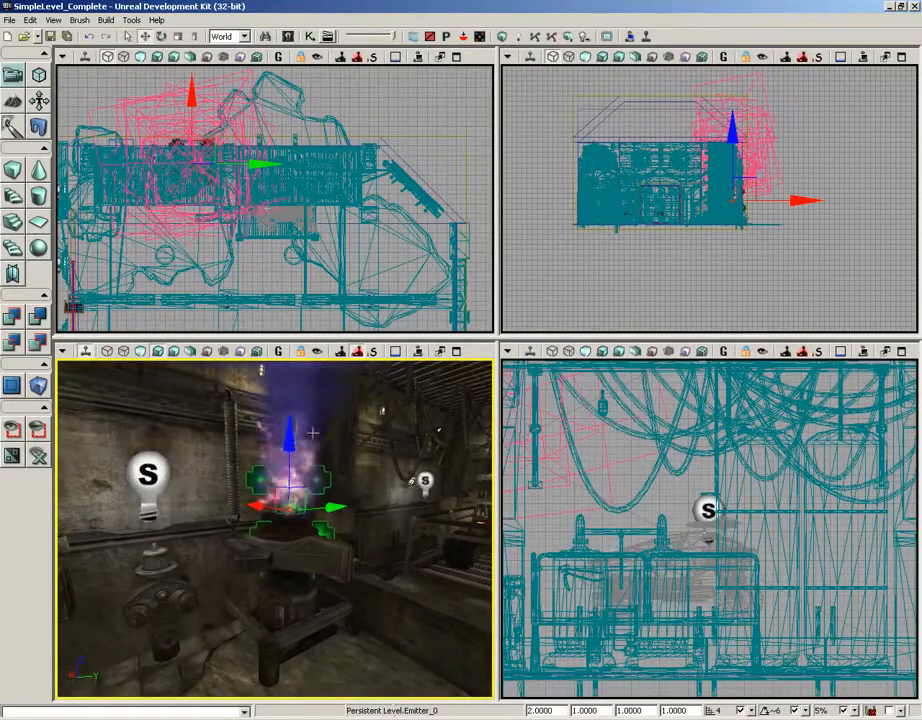
drag(292, 440, 292, 442)
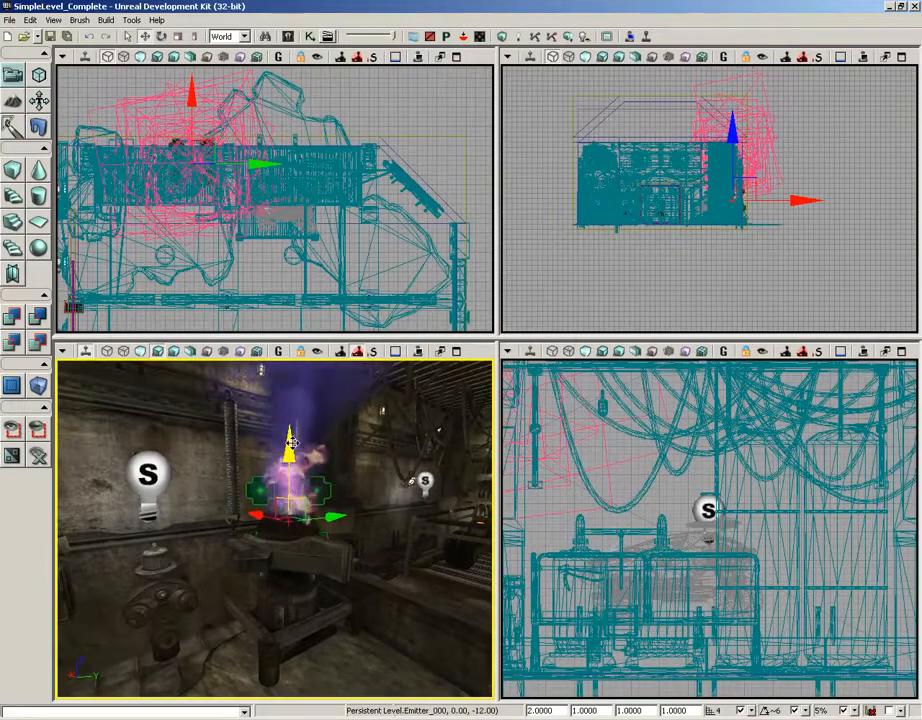
double_click(343, 650)
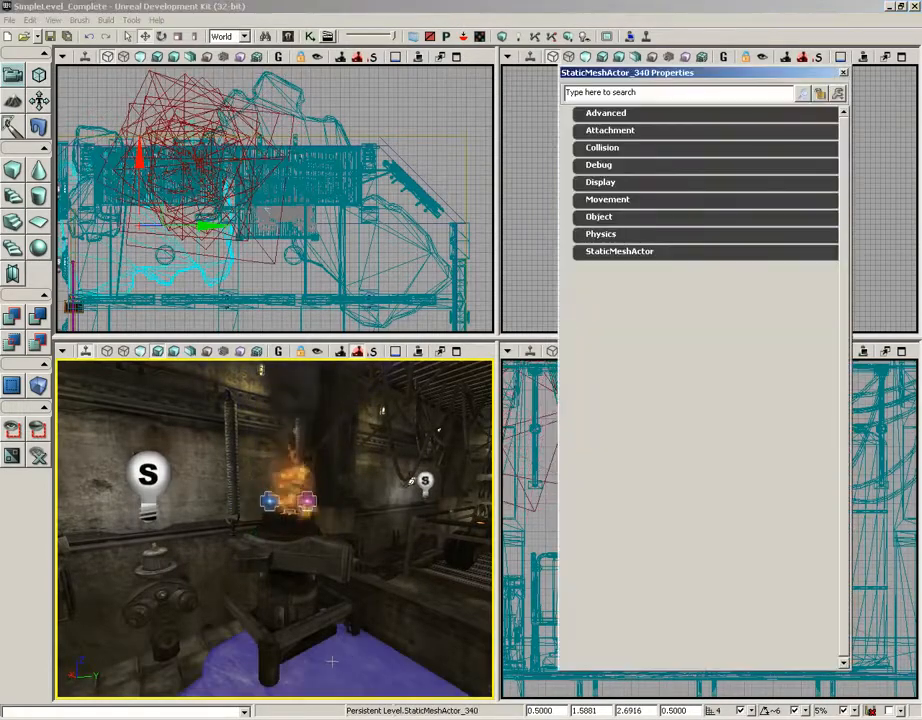
drag(372, 607, 273, 510)
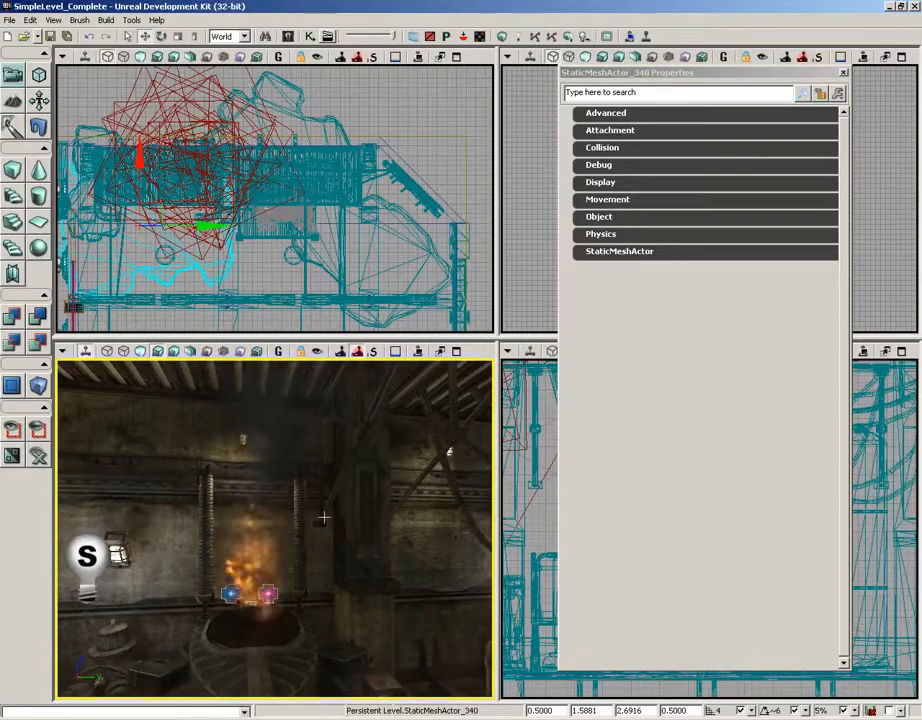
click(843, 72)
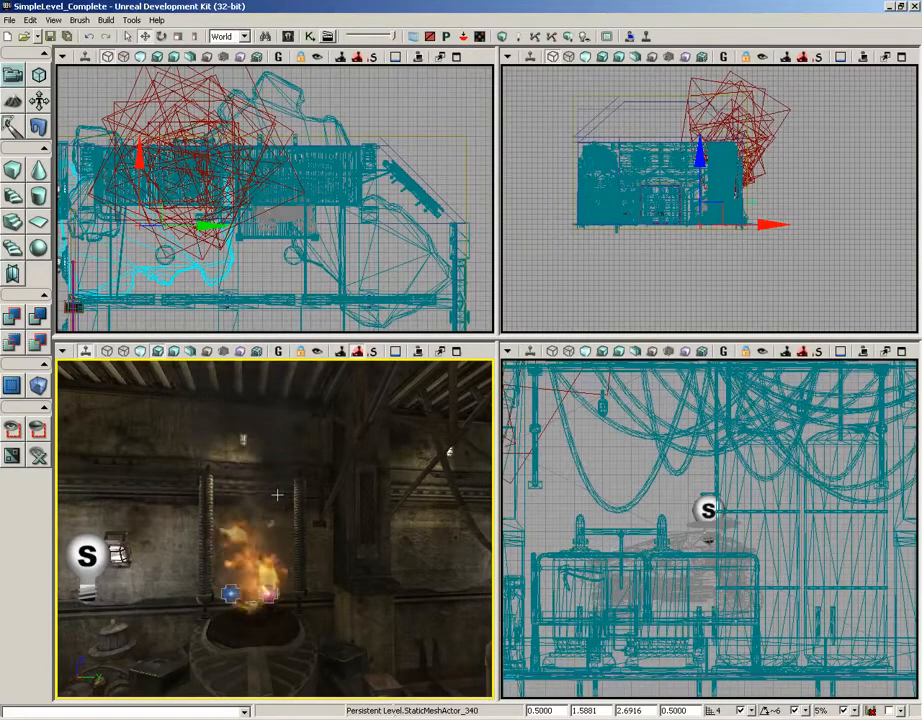
Add a point light near the back wall and move it down and across until it sits just above the furnace fire.
click(277, 495)
middle_drag(277, 495, 262, 497)
right_drag(262, 497, 302, 482)
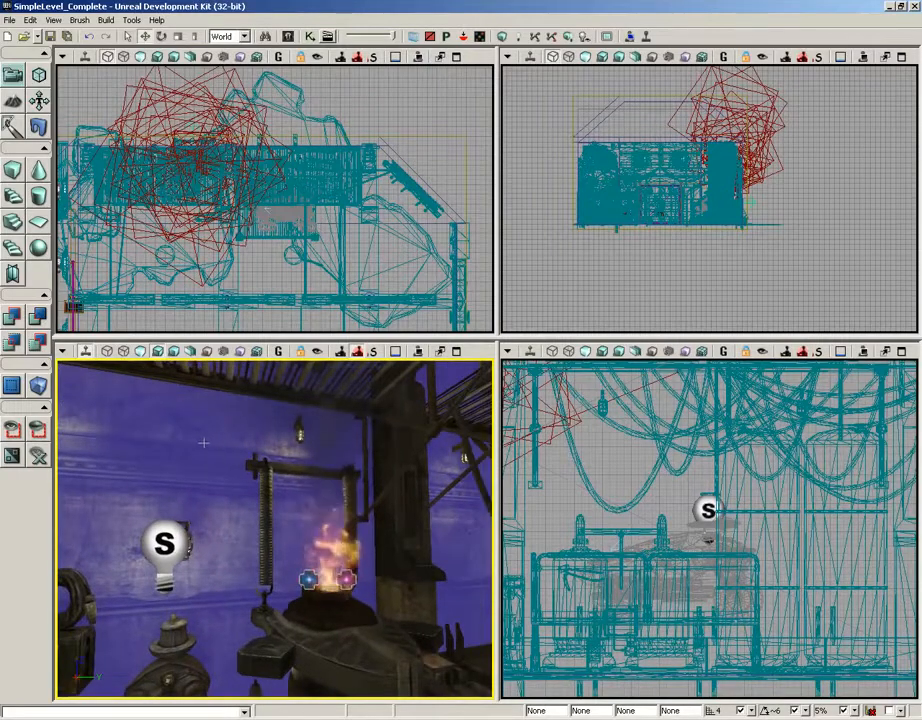
click(262, 432)
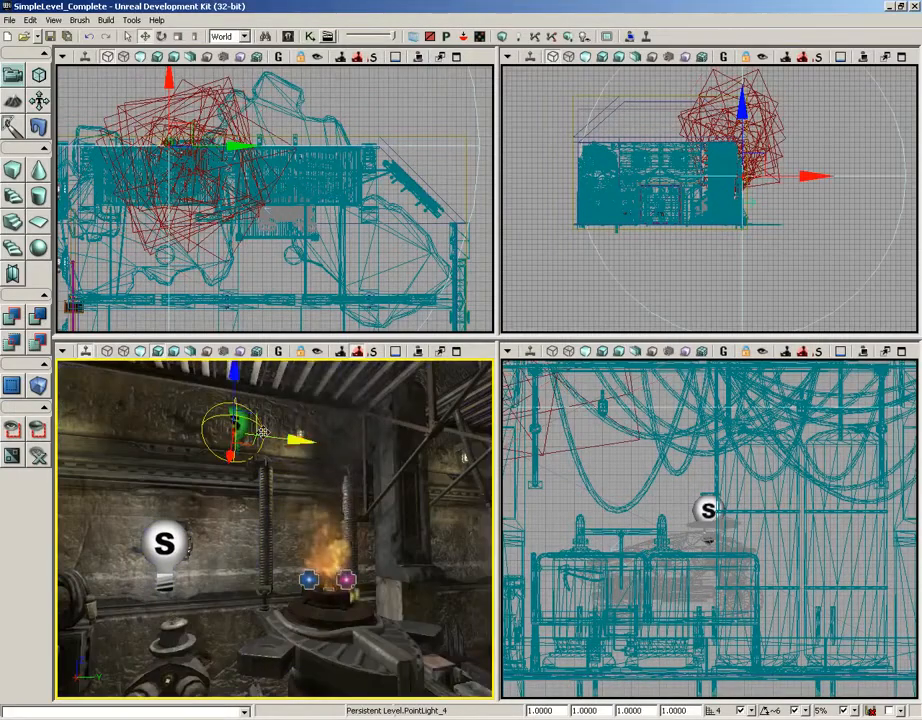
drag(262, 432, 315, 437)
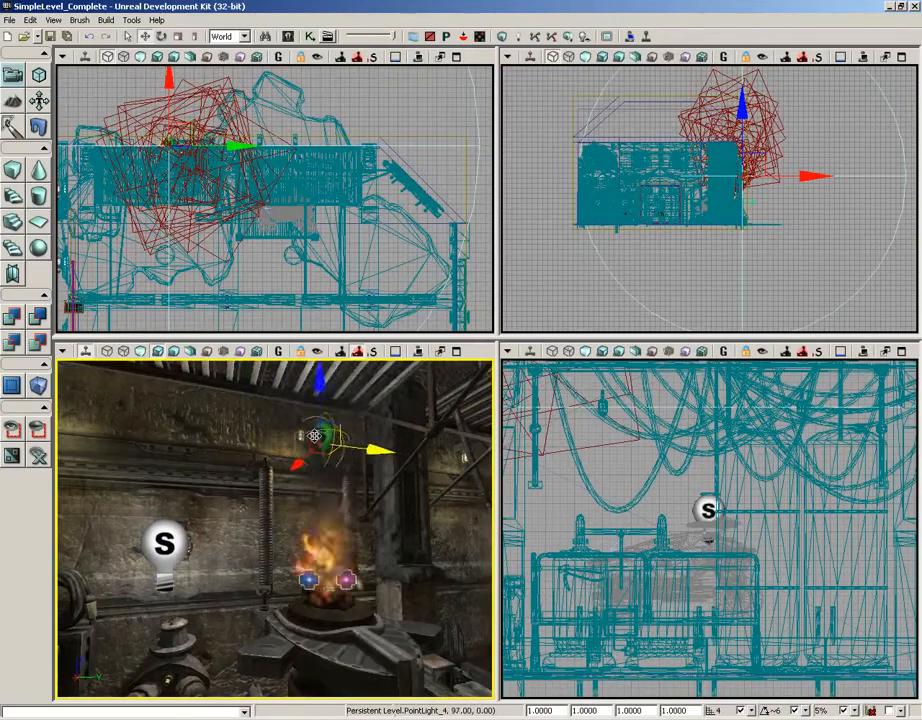
drag(315, 381, 315, 422)
drag(294, 515, 325, 515)
right_drag(325, 515, 415, 515)
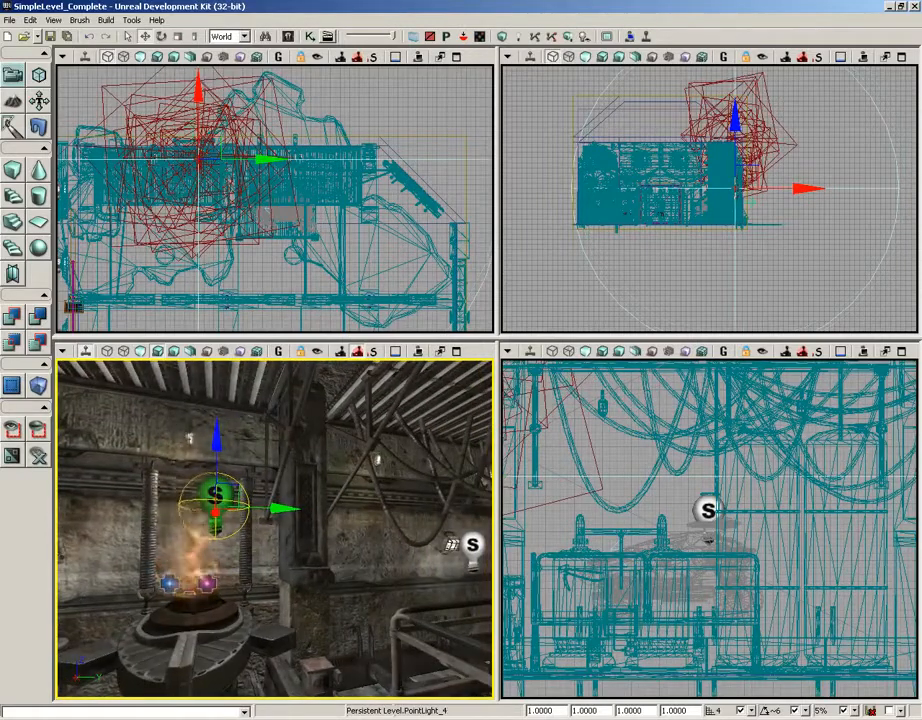
drag(285, 509, 270, 509)
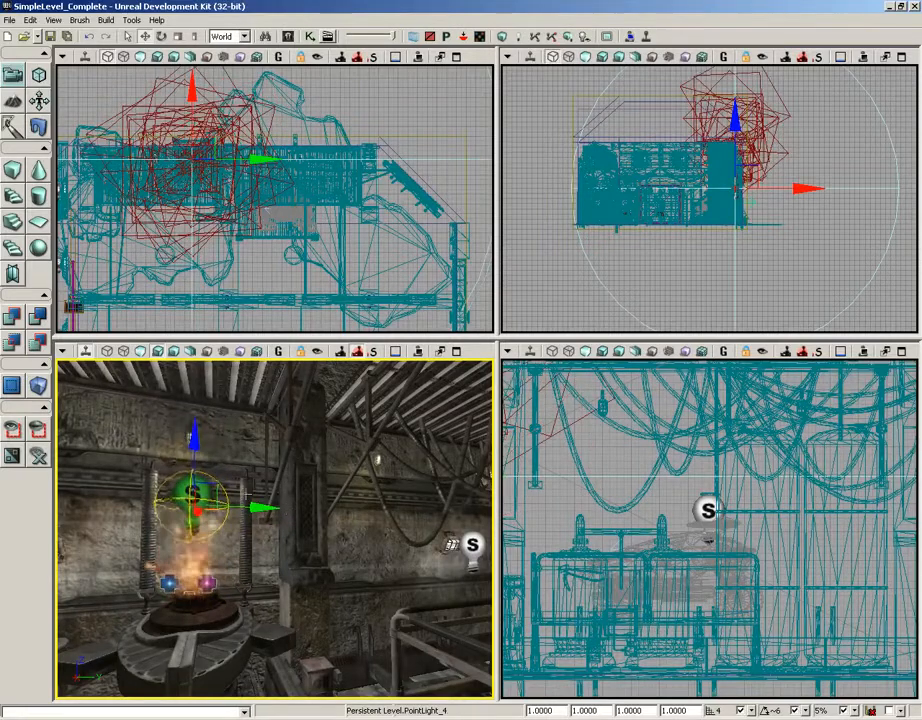
Try a radius of 720 on the furnace's point light and settle on 256.
key(F4)
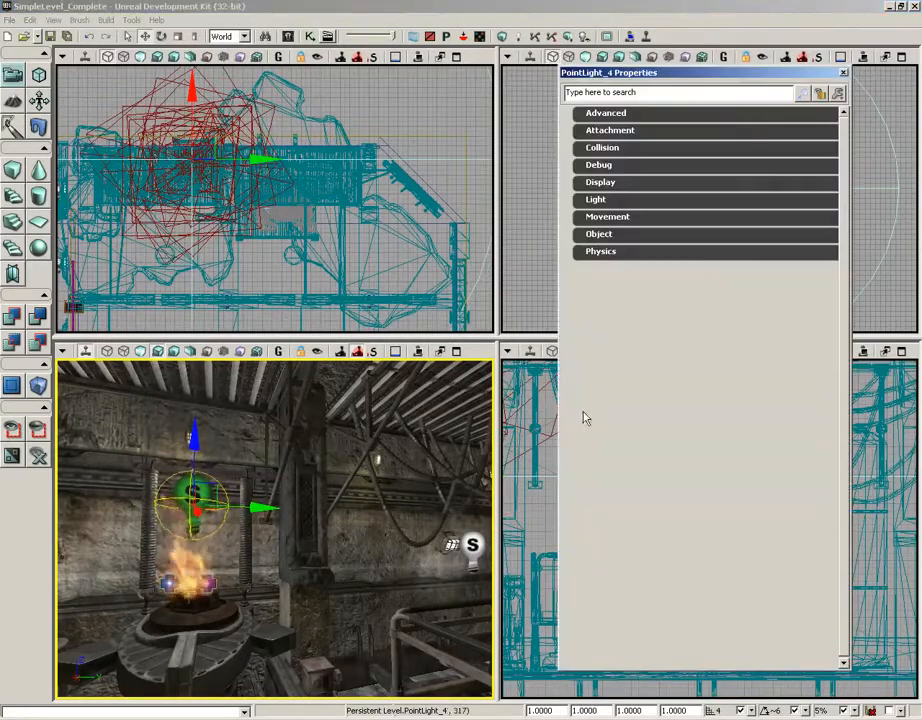
click(605, 200)
click(636, 218)
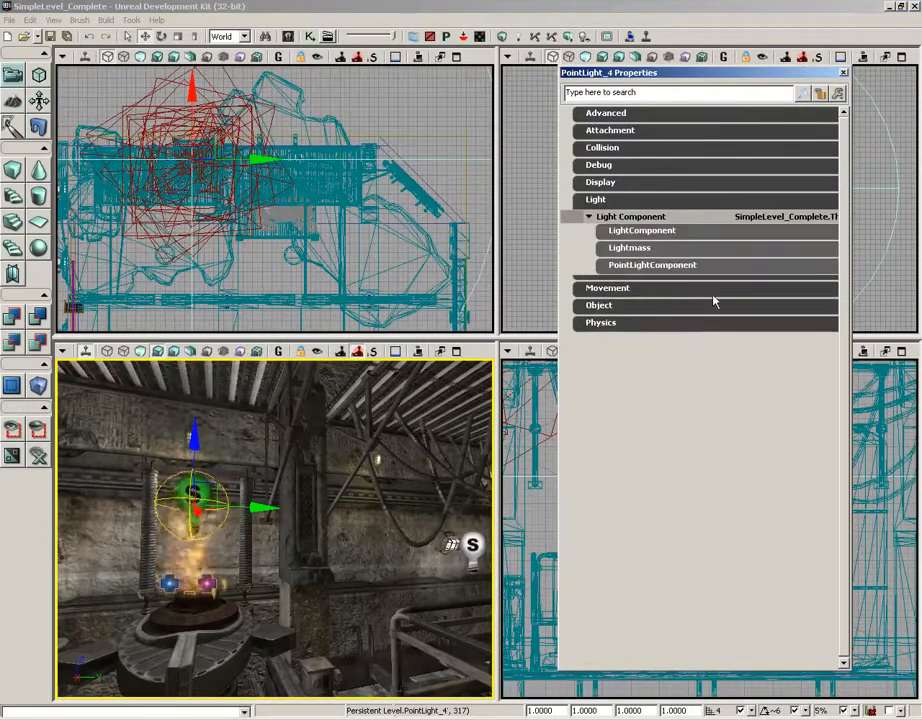
click(652, 265)
click(760, 309)
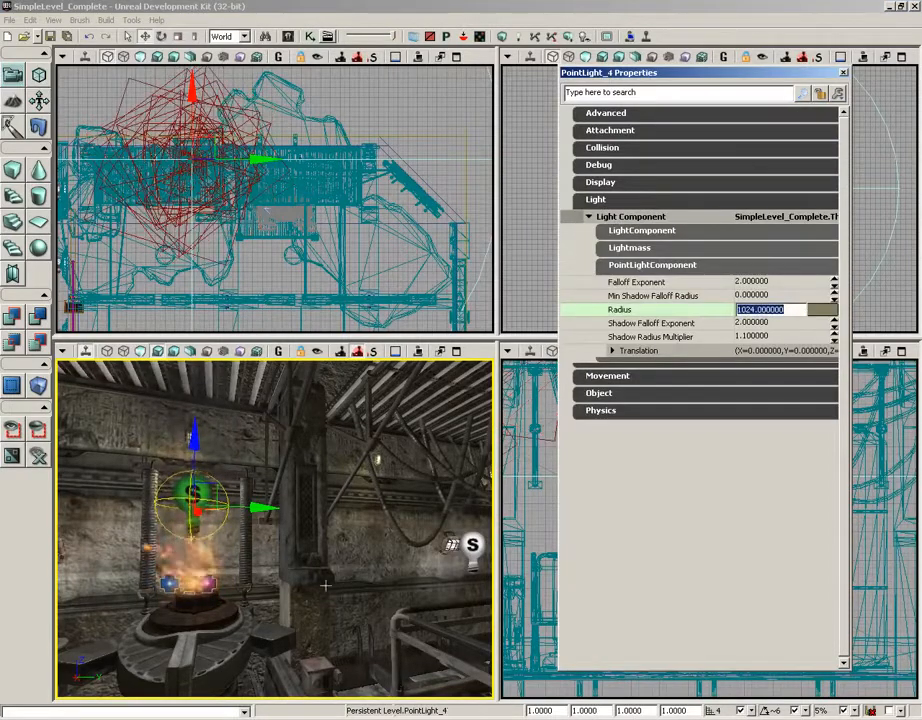
drag(325, 586, 320, 708)
click(760, 310)
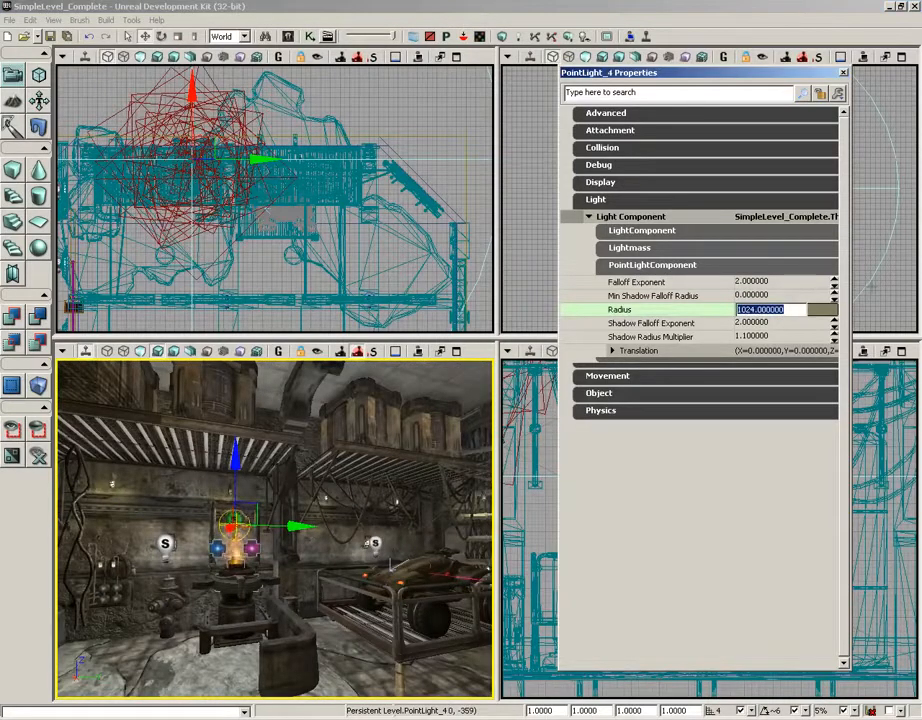
text(720)
key(Return)
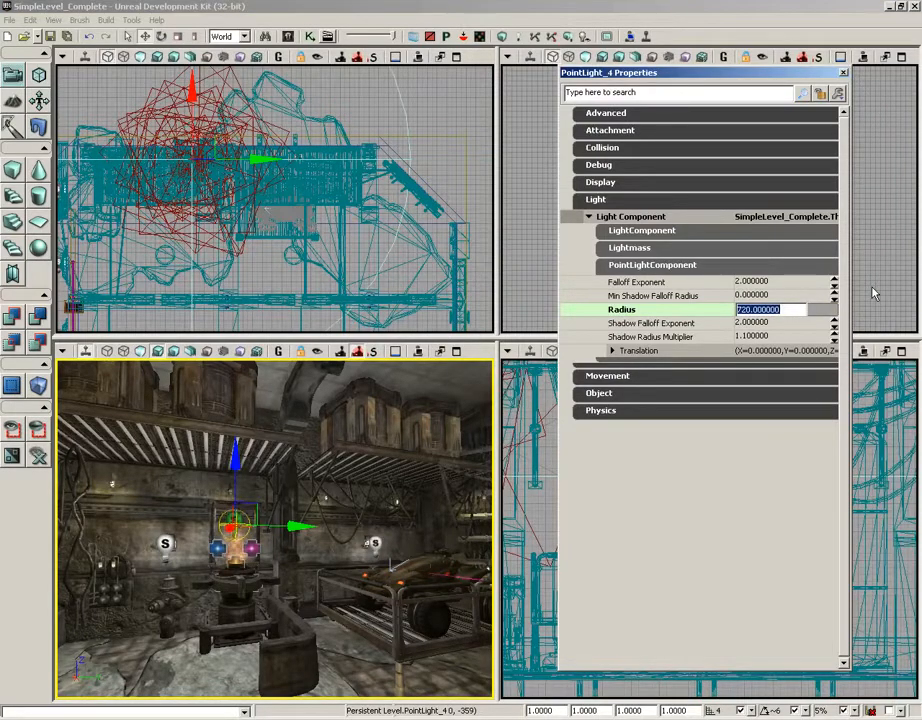
text(256)
key(Return)
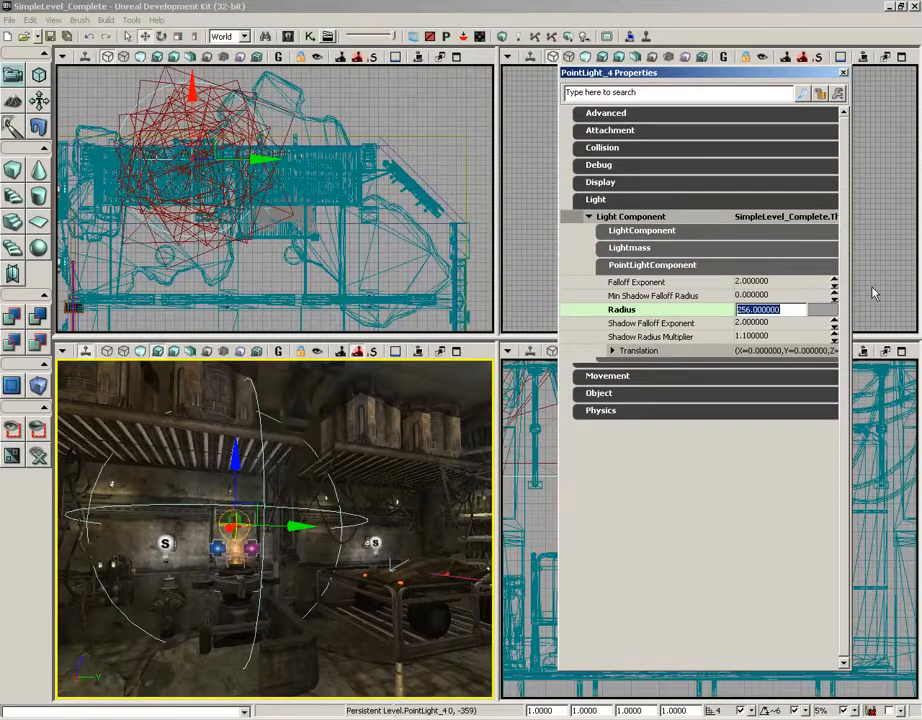
Set the furnace point light's brightness to 2.
click(645, 236)
click(752, 261)
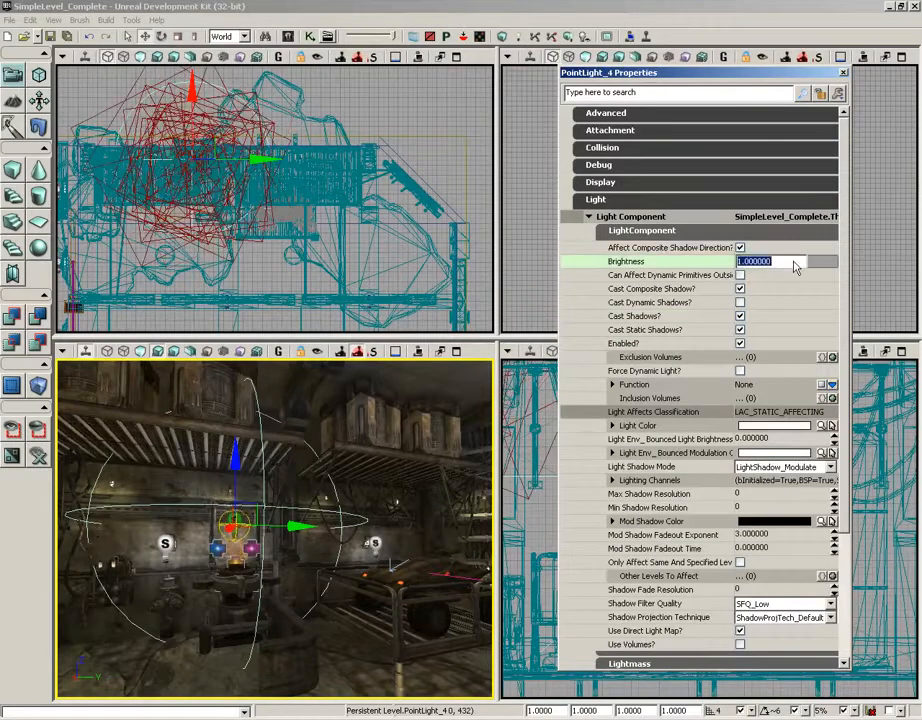
text(2)
key(Return)
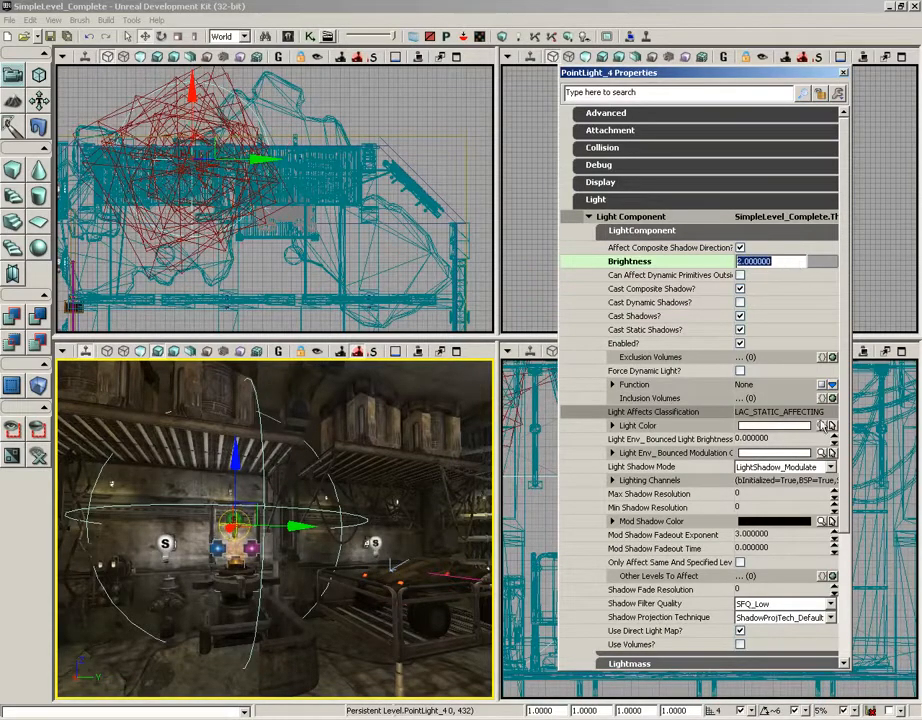
Set the furnace point light's color to a light orange of red 255, green 196, blue 136.
click(822, 426)
click(596, 166)
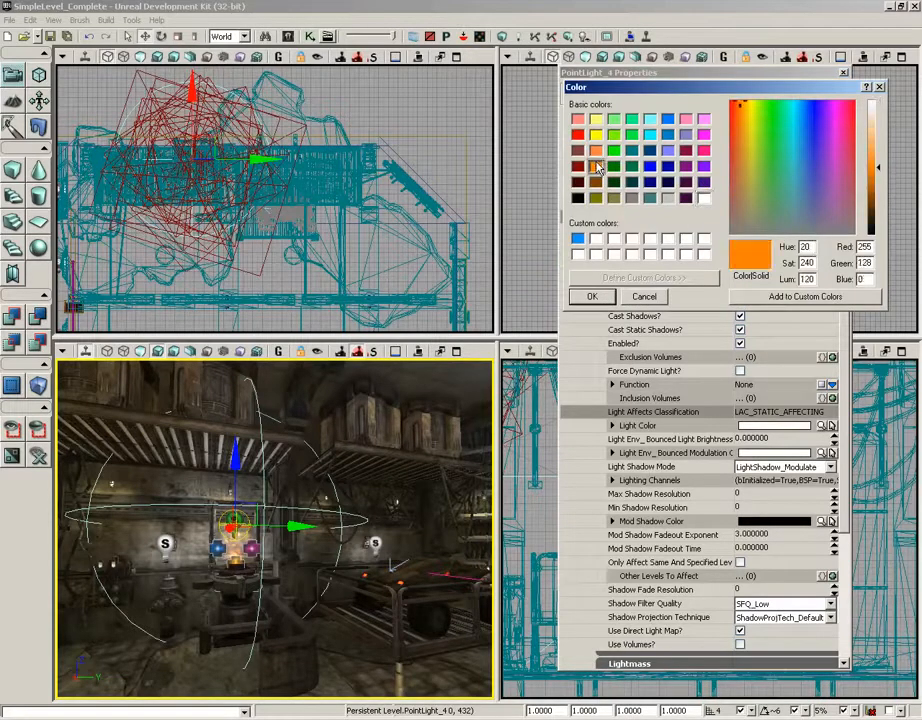
click(876, 137)
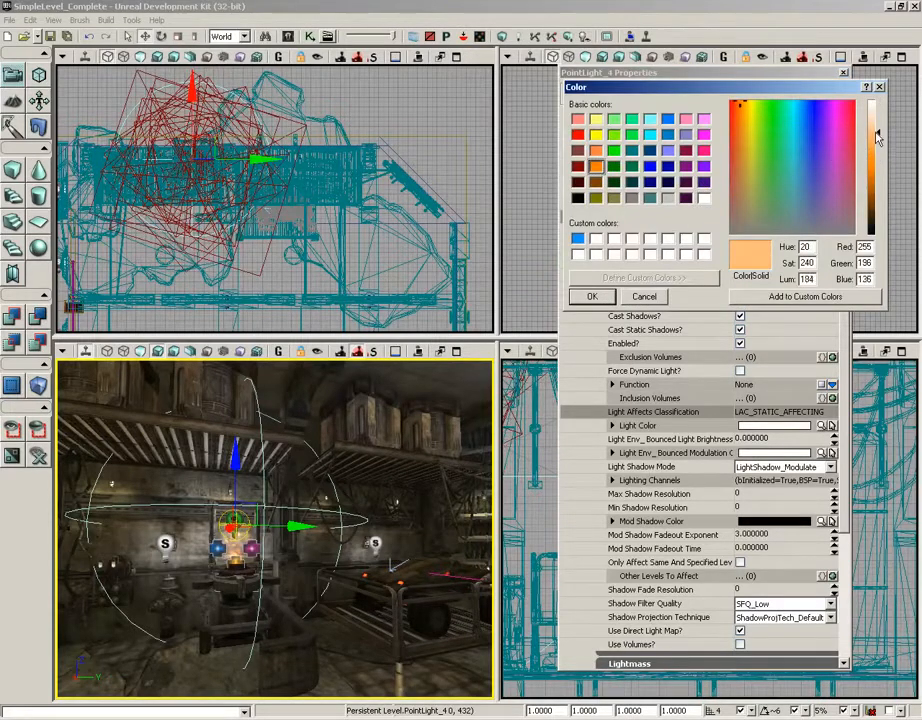
click(592, 297)
Try a brightness of 6 on the point light, check the glow around the furnace, and return it to 2.
drag(388, 591, 365, 510)
click(752, 263)
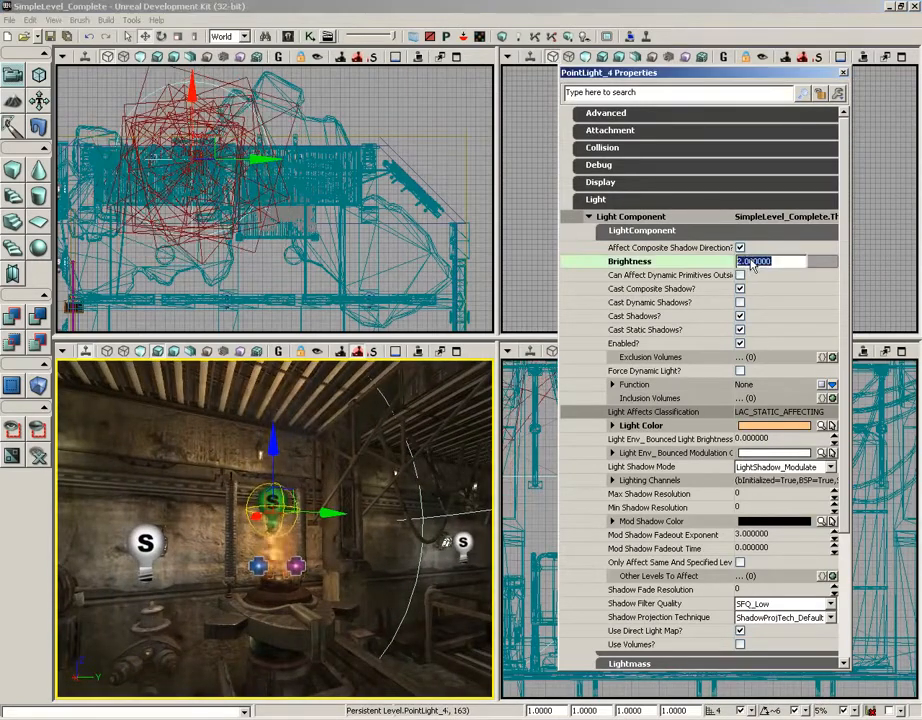
text(6)
key(Return)
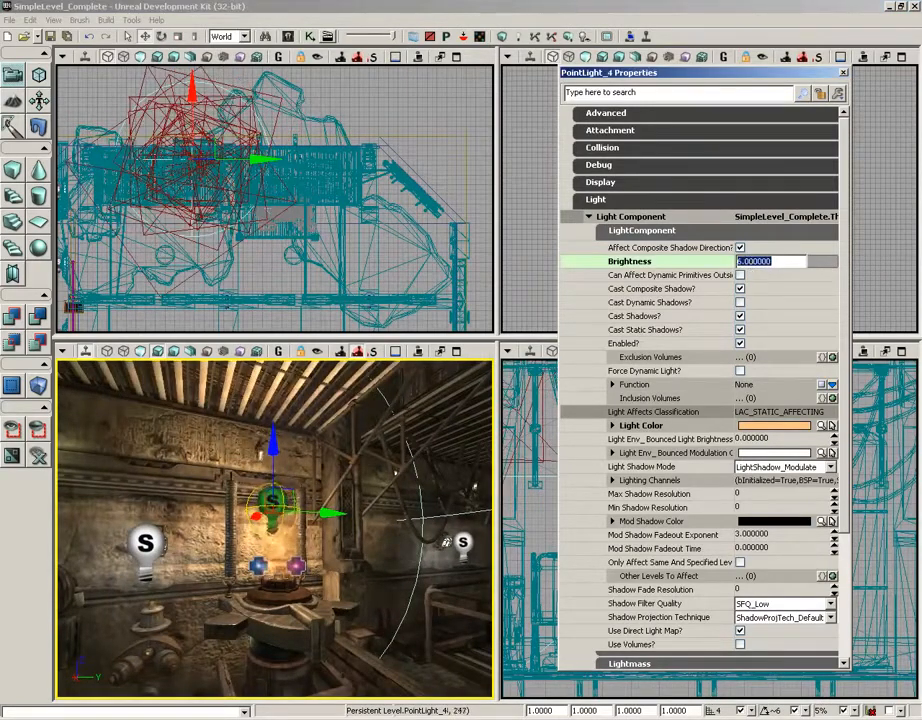
right_drag(385, 520, 428, 497)
mouse_move(428, 497)
mouse_down()
mouse_move(362, 490)
mouse_move(388, 492)
mouse_move(388, 512)
mouse_move(384, 494)
mouse_move(430, 519)
mouse_up()
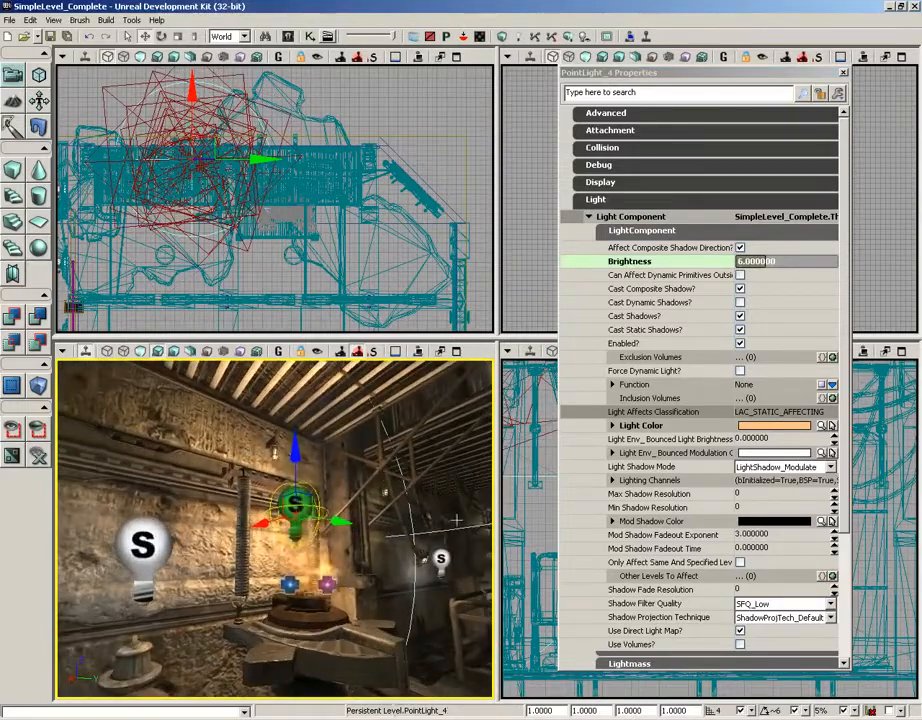
right_drag(430, 519, 422, 552)
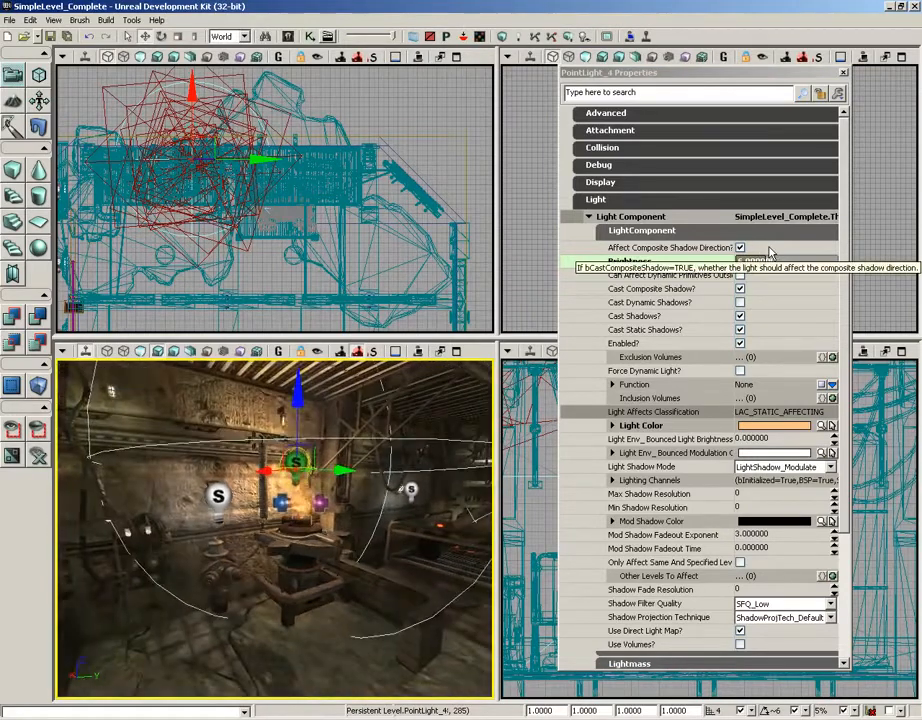
click(776, 261)
text(2)
key(Return)
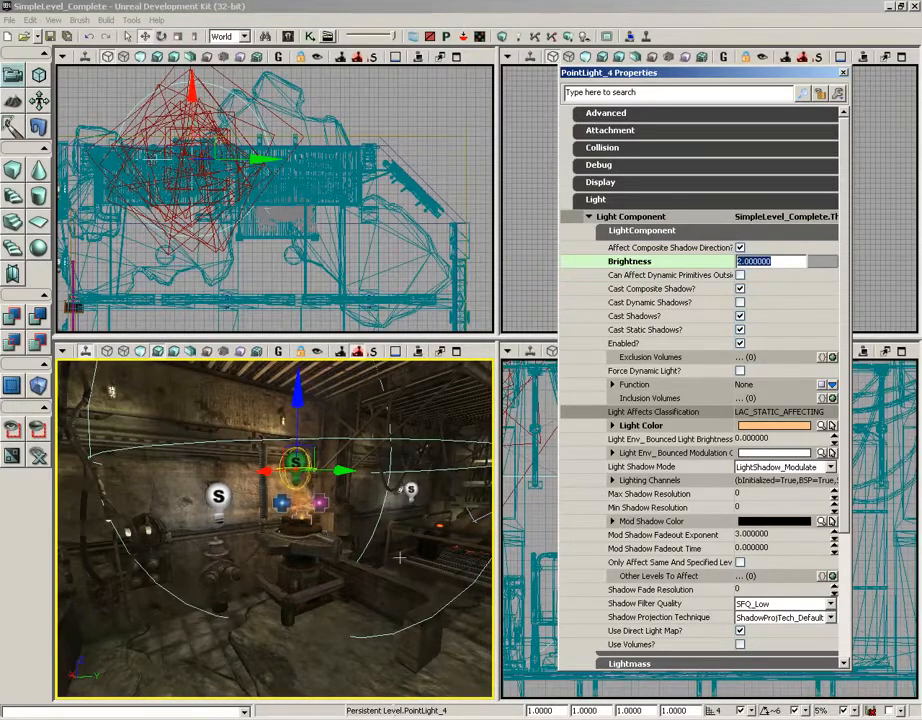
Playtest the level from the floor near the furnace, walk up to inspect the fire, and exit the game.
right_drag(395, 604, 462, 605)
right_click(333, 626)
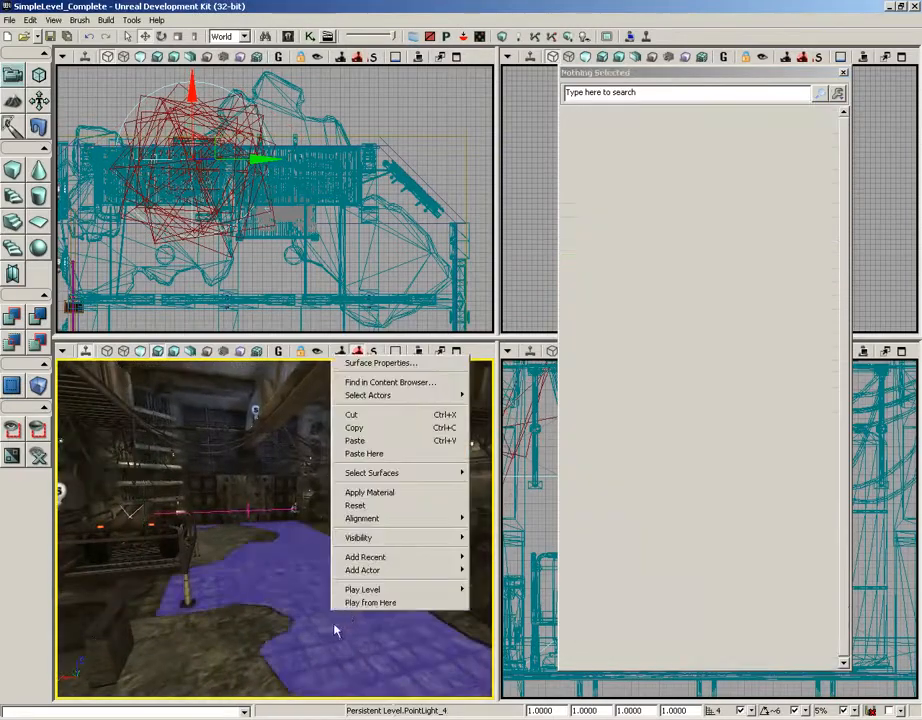
click(360, 603)
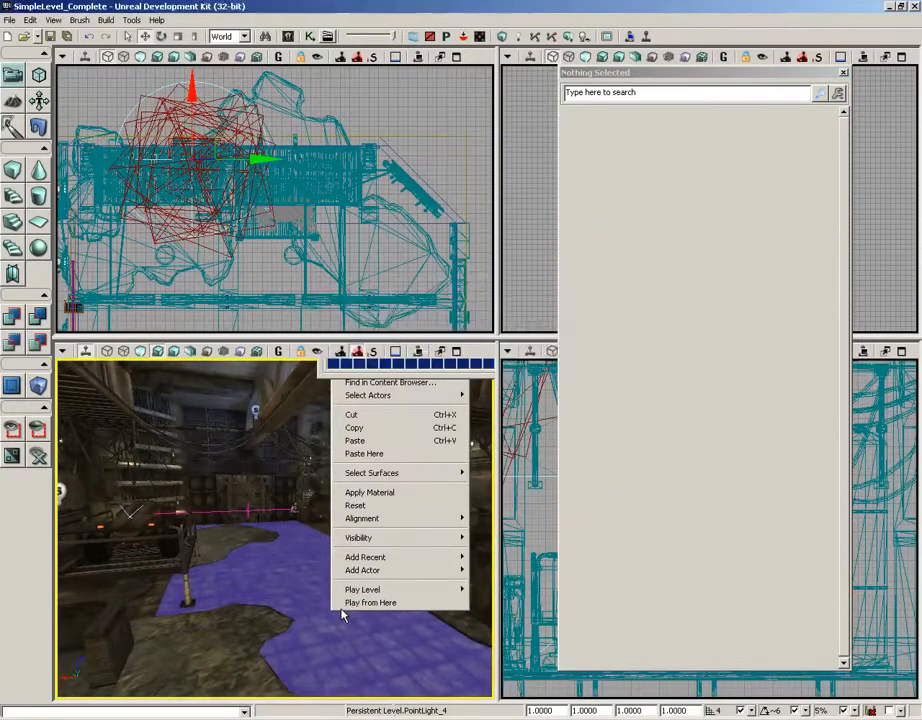
key(w)
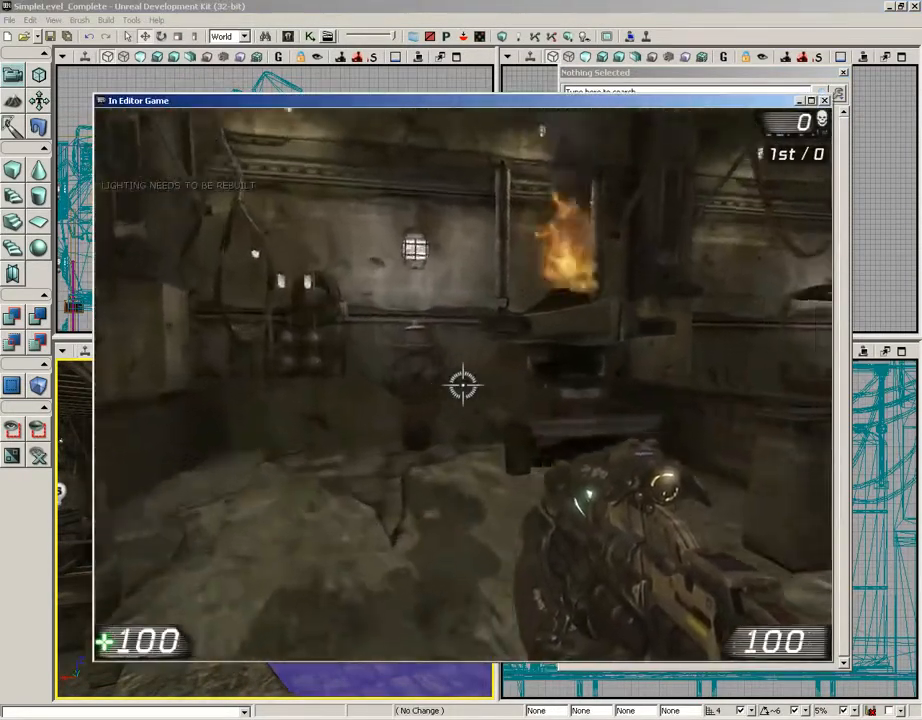
key(w)
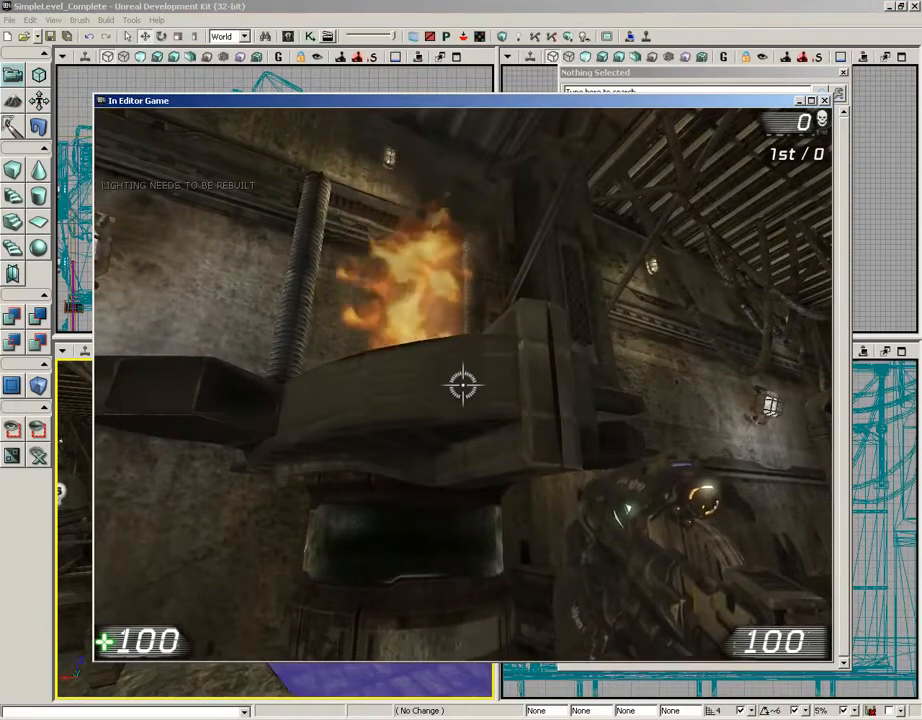
key(Escape)
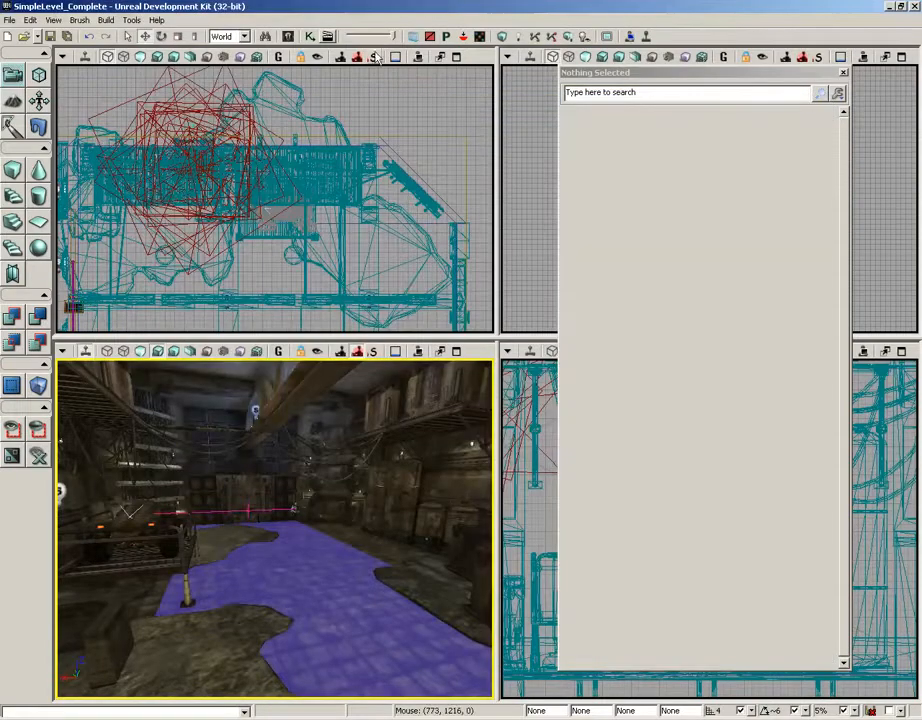
Search all assets for "fire small" and select the fire_small01 sound.
click(285, 40)
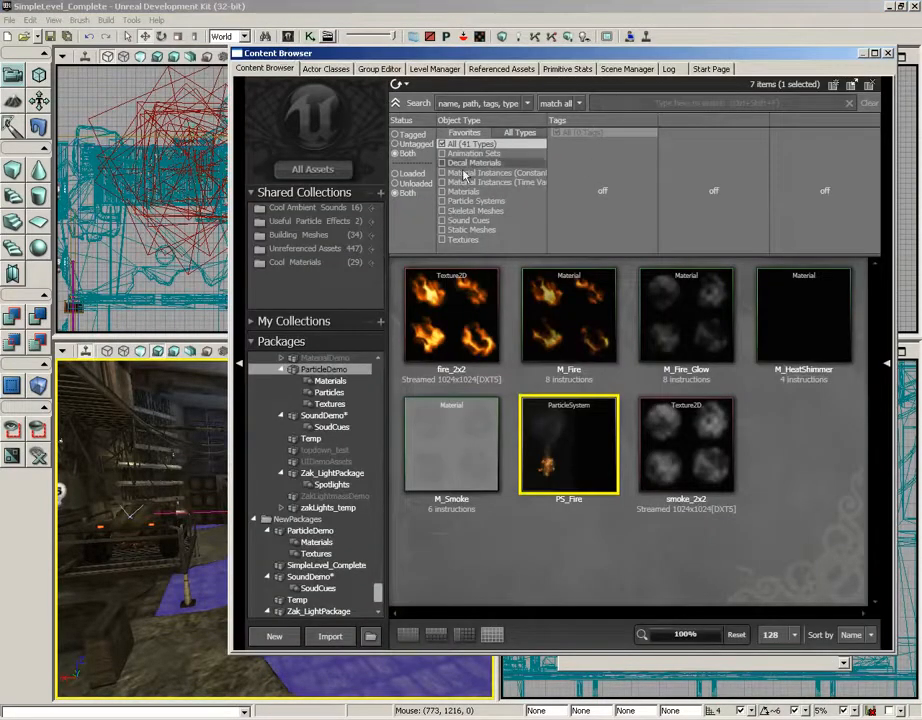
click(297, 174)
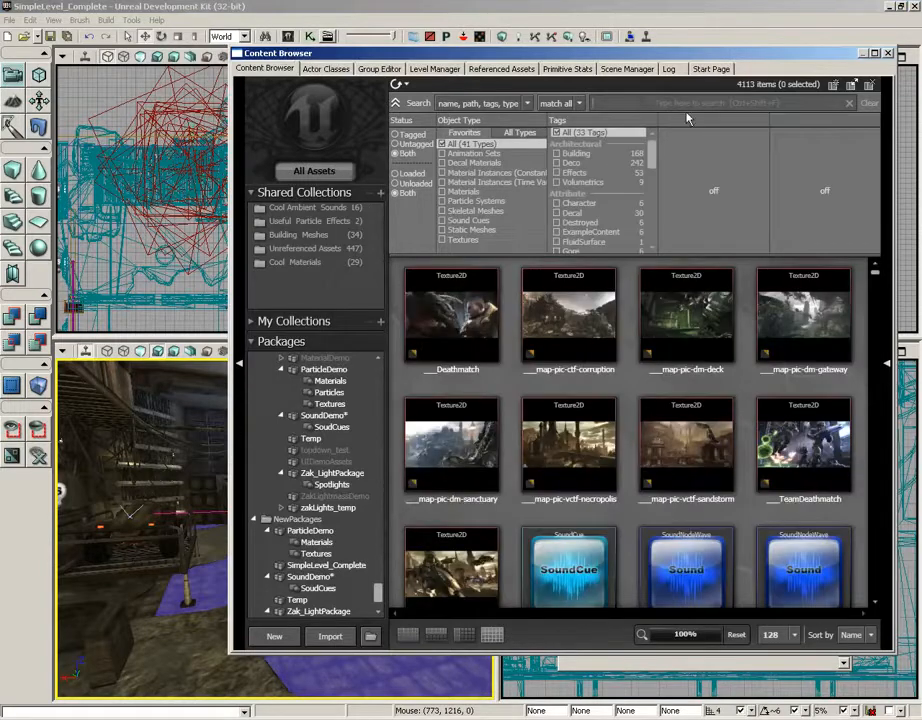
text(re small)
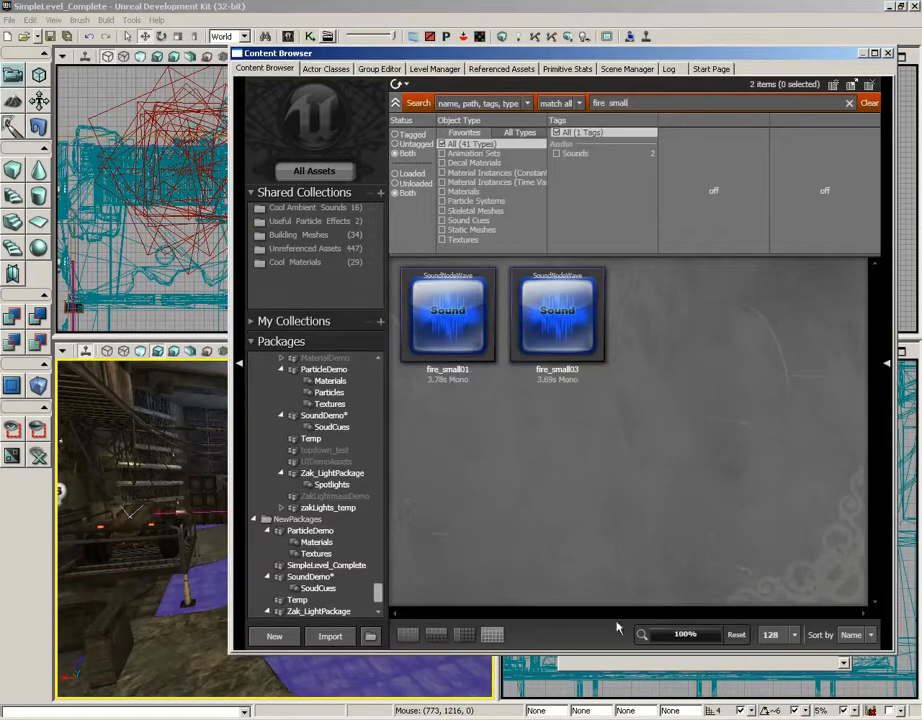
click(448, 312)
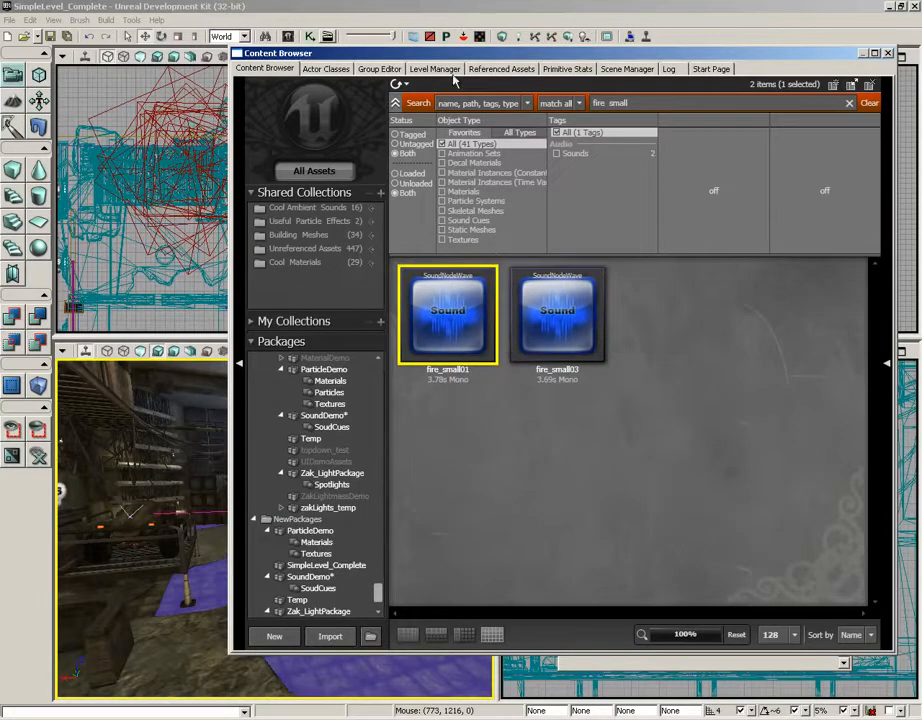
Add an AmbientSoundSimple actor using fire_small01 on the floor near the furnace.
drag(425, 52, 545, 53)
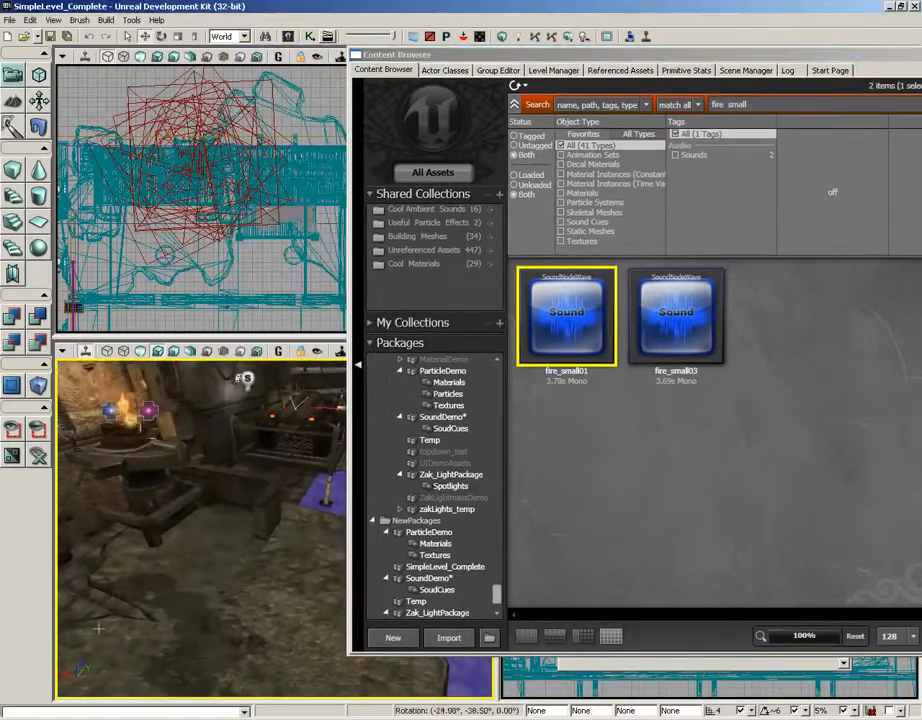
right_click(185, 577)
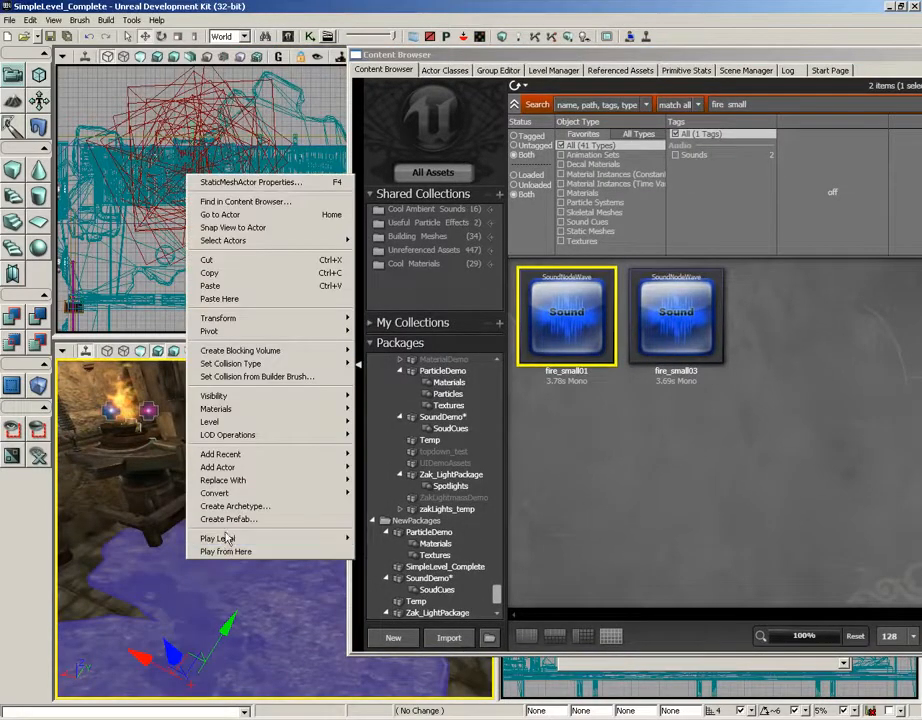
mouse_move(226, 470)
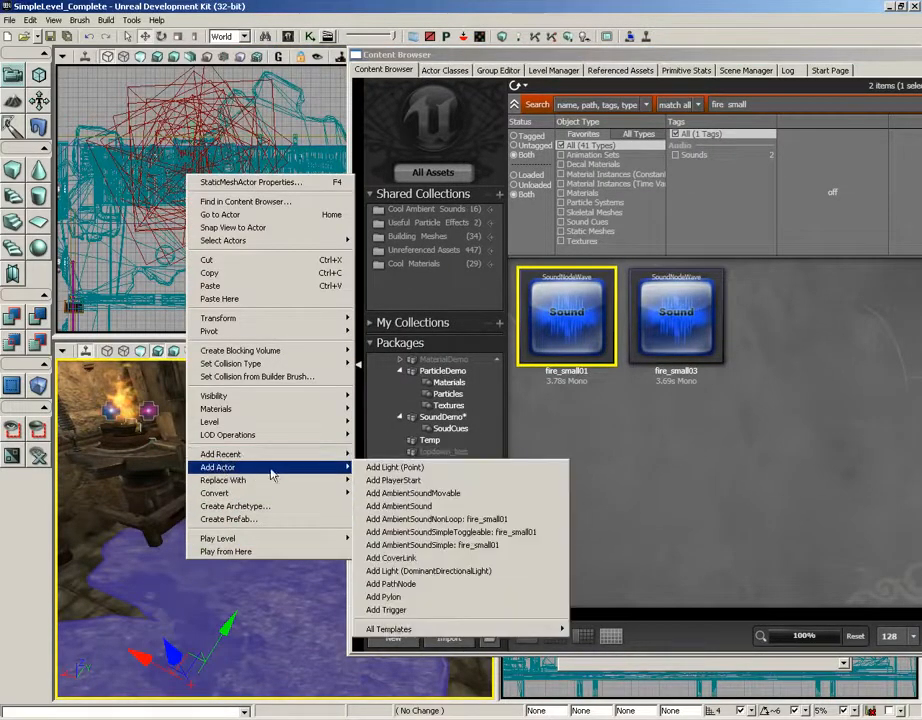
click(427, 545)
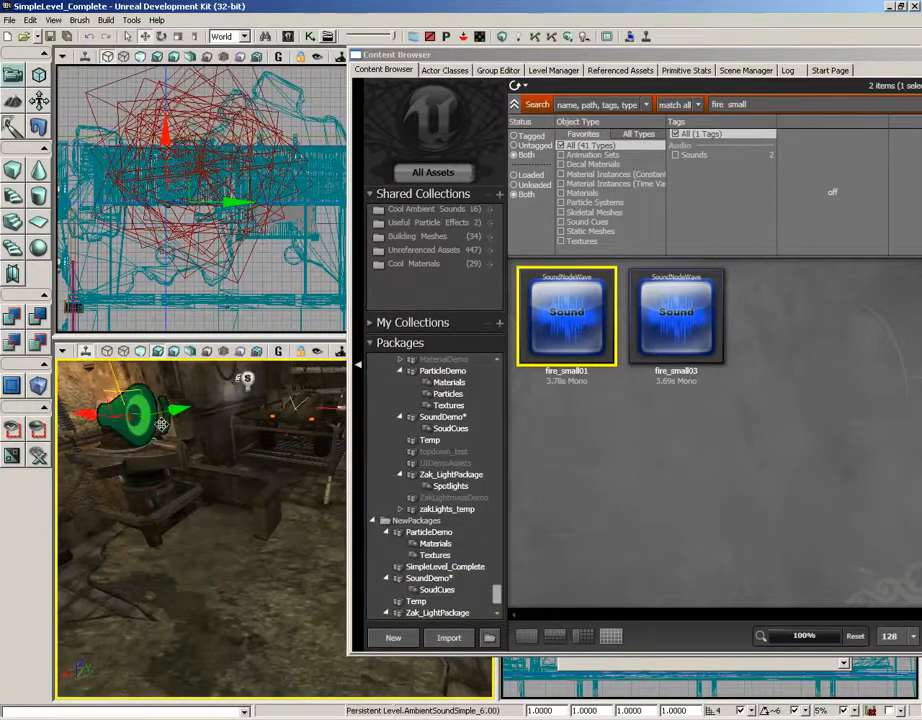
Move the ambient sound actor across and into place at the furnace fire.
right_drag(161, 424, 166, 460)
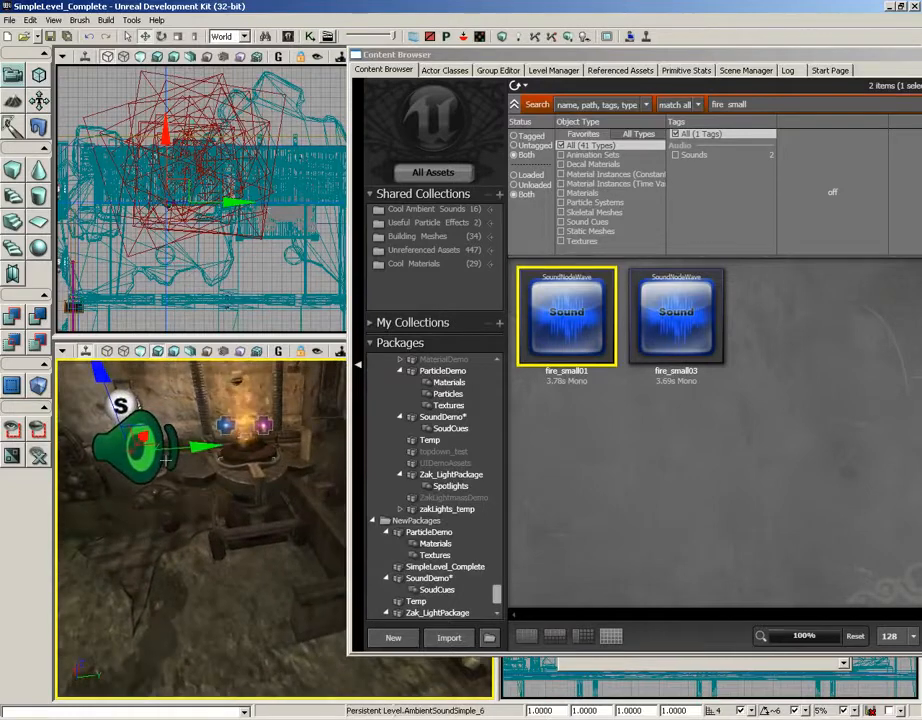
drag(195, 447, 299, 439)
mouse_move(272, 480)
right_down()
mouse_move(267, 494)
mouse_move(263, 480)
right_up()
drag(258, 421, 272, 455)
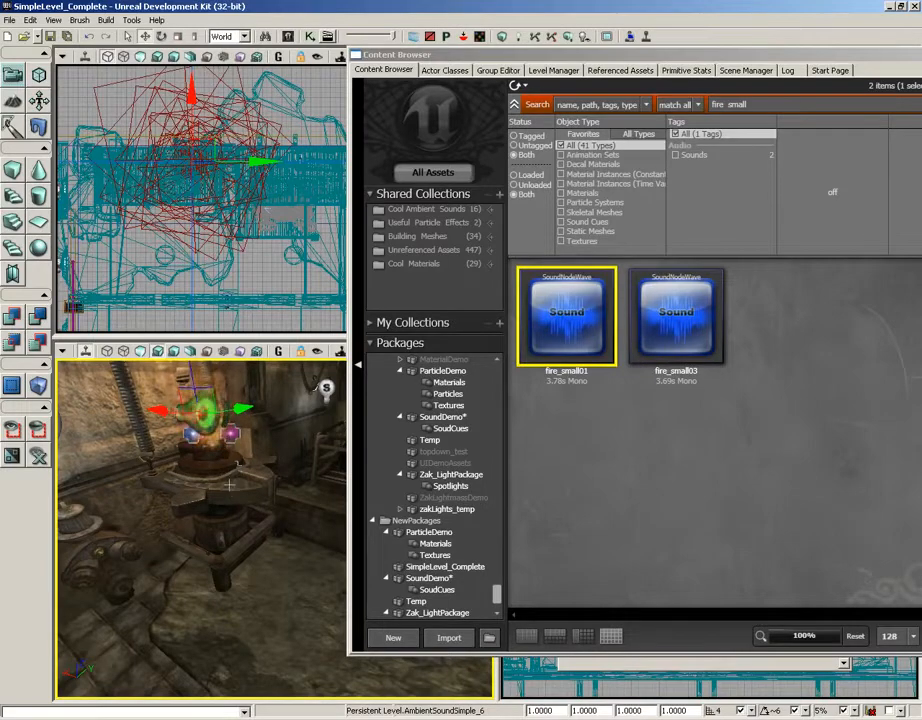
Close the Content Browser and set the furnace ambient sound's Radius Min to 512 and Radius Max to 720 in its Ambient Properties.
key(F4)
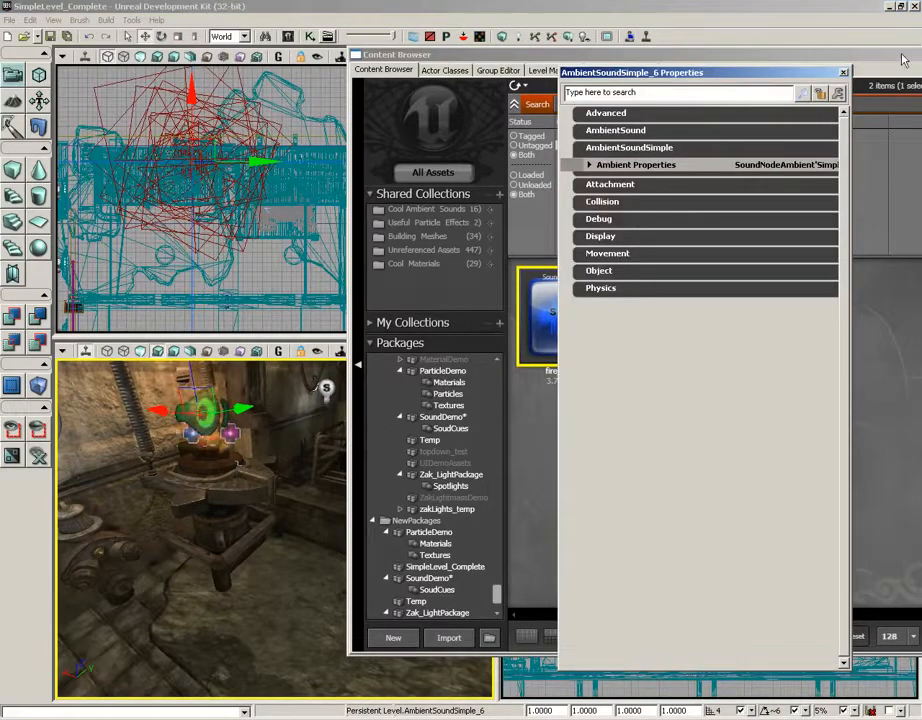
drag(902, 56, 754, 57)
click(856, 57)
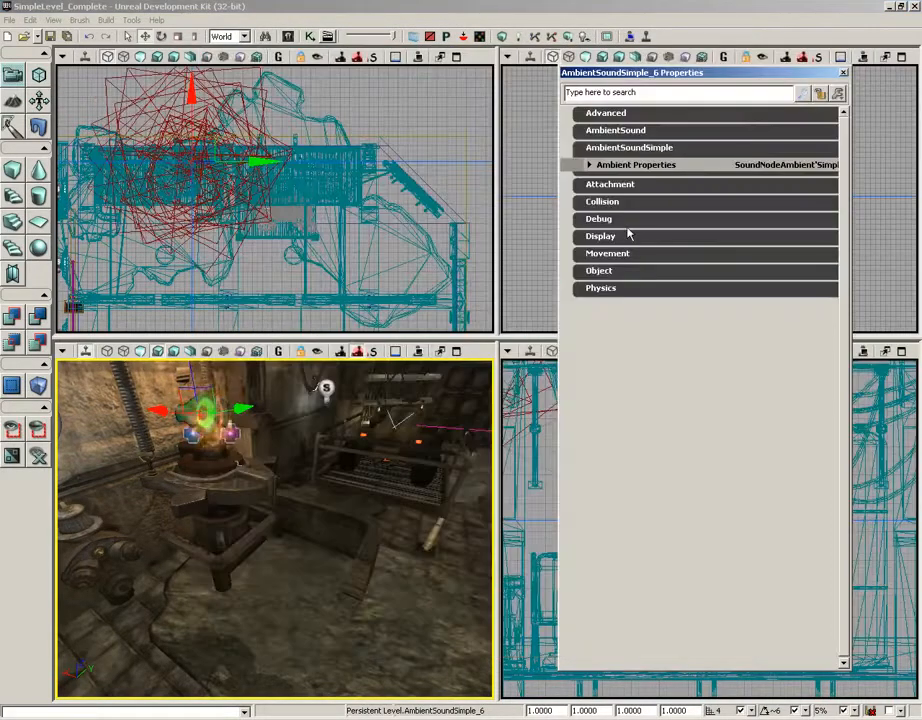
click(590, 165)
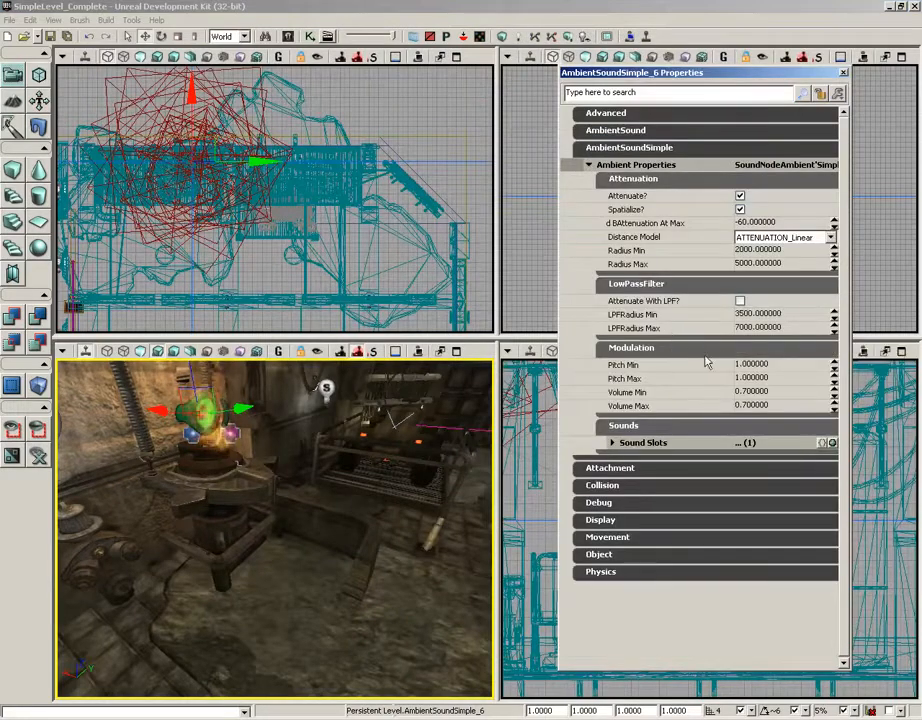
drag(430, 450, 430, 530)
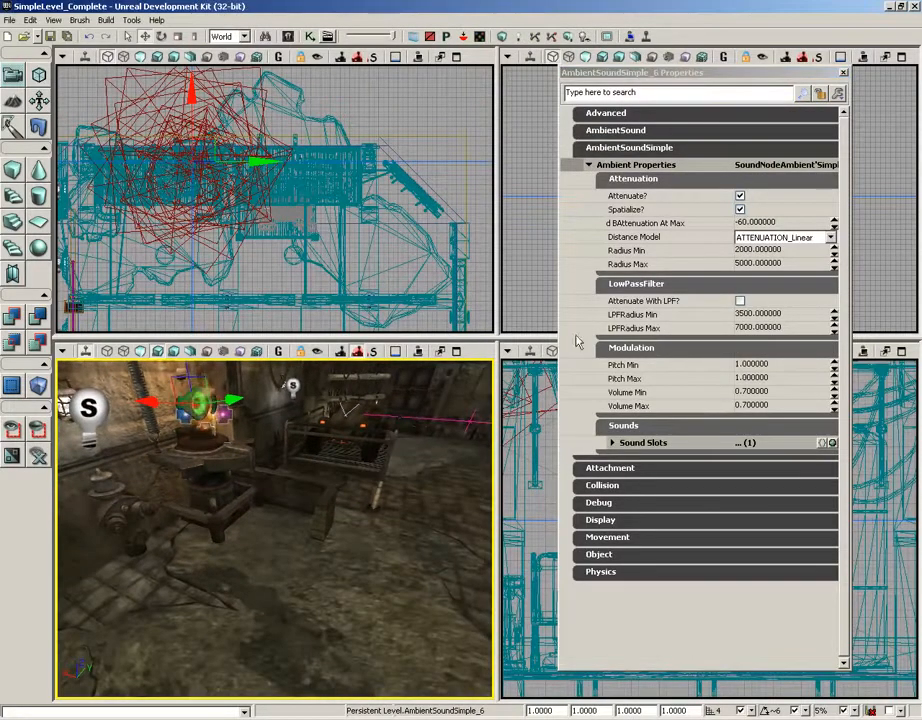
click(767, 252)
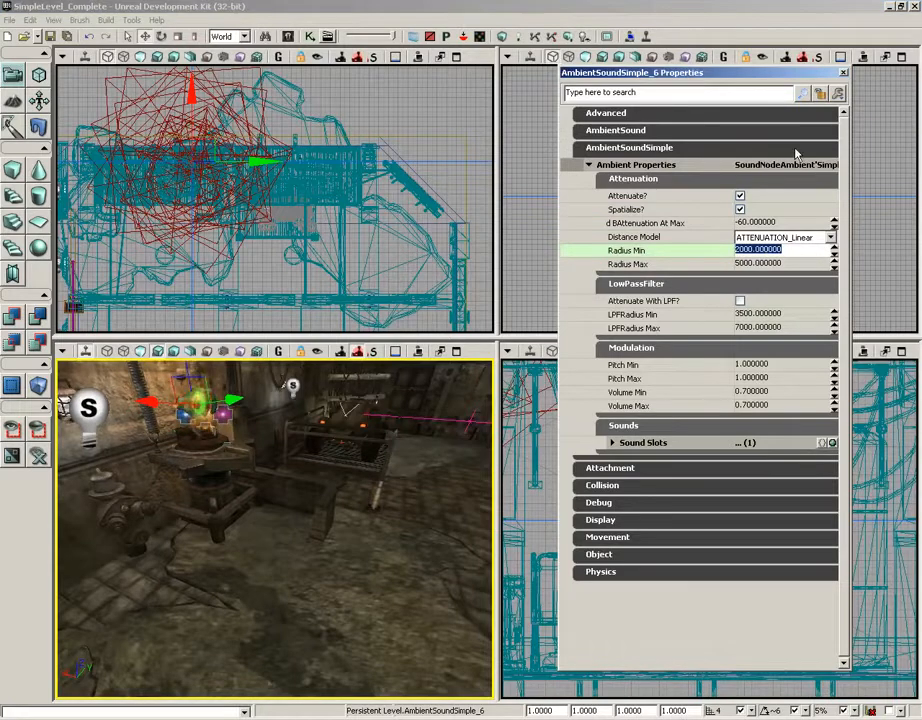
text(512)
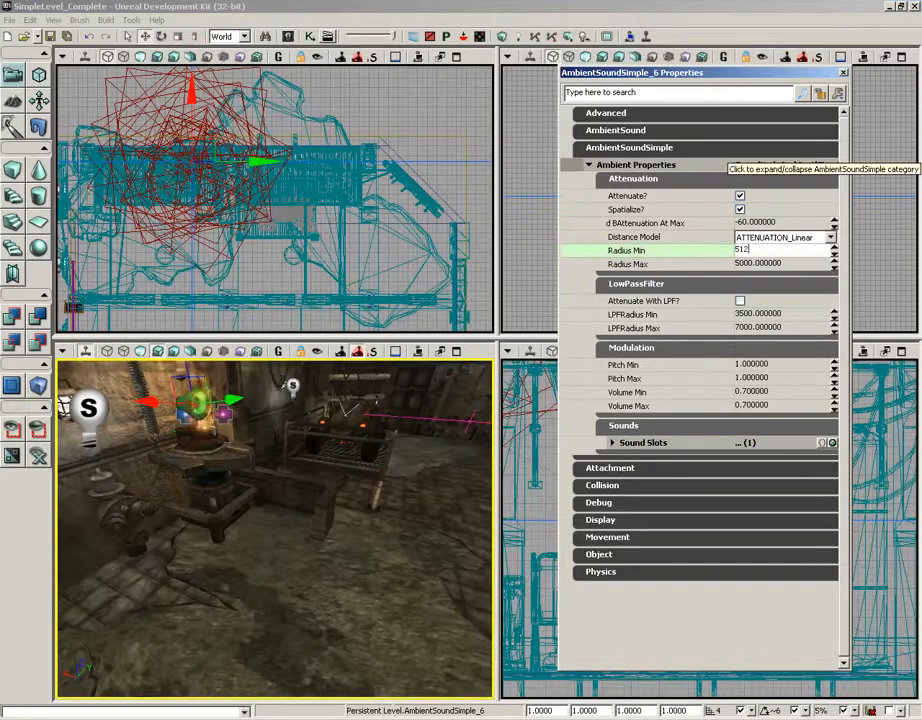
key(Tab)
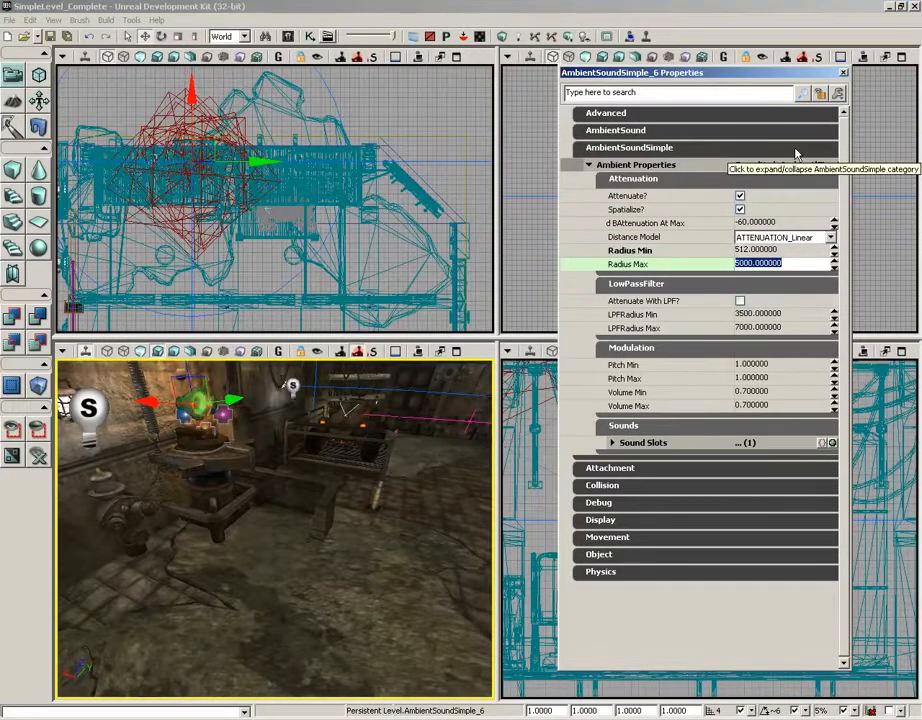
text(720)
key(Return)
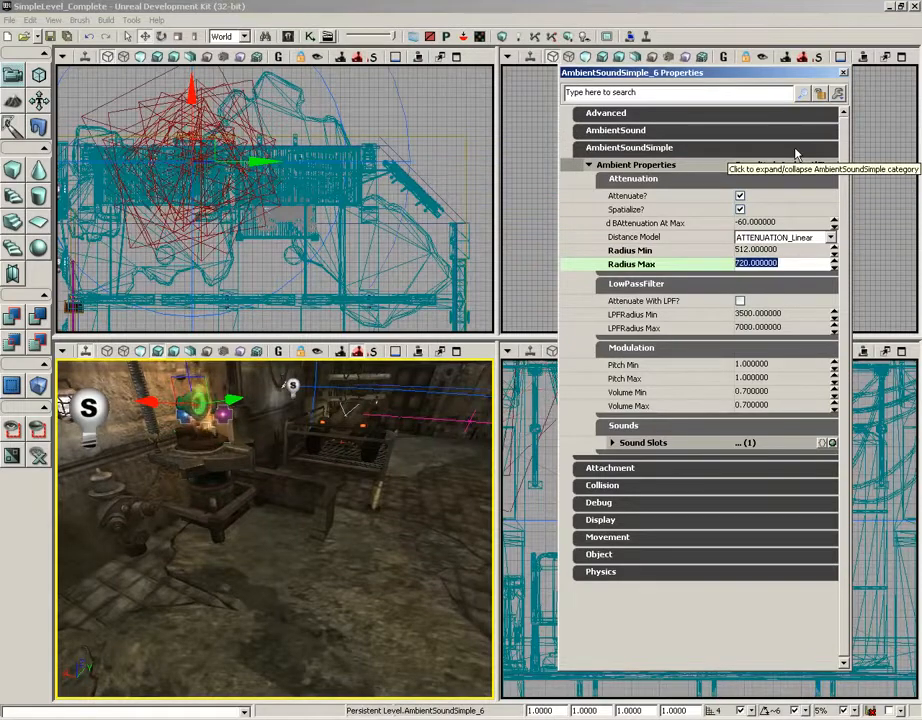
Playtest from the floor near the furnace, walk away and back to check the fire sound's range, exit the game and clear the selection.
drag(147, 494, 370, 599)
drag(389, 523, 355, 538)
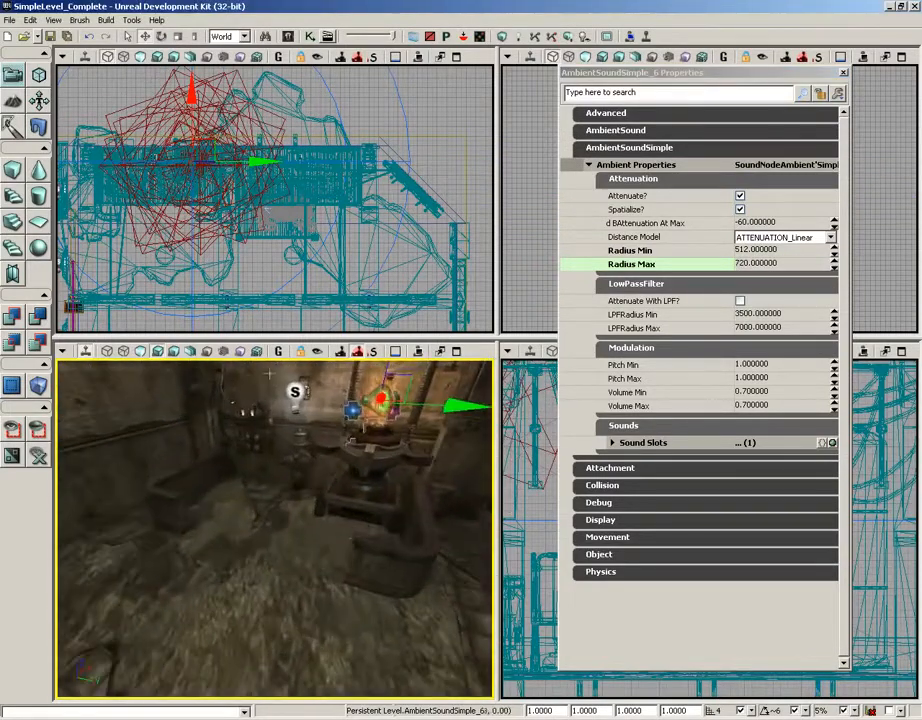
right_click(270, 604)
click(320, 597)
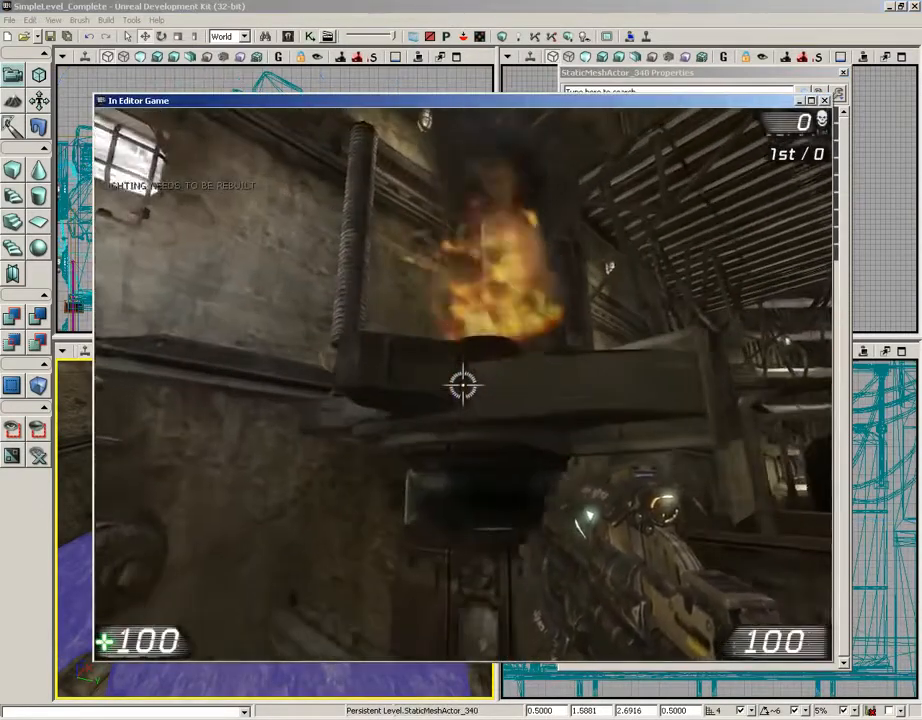
key(w)
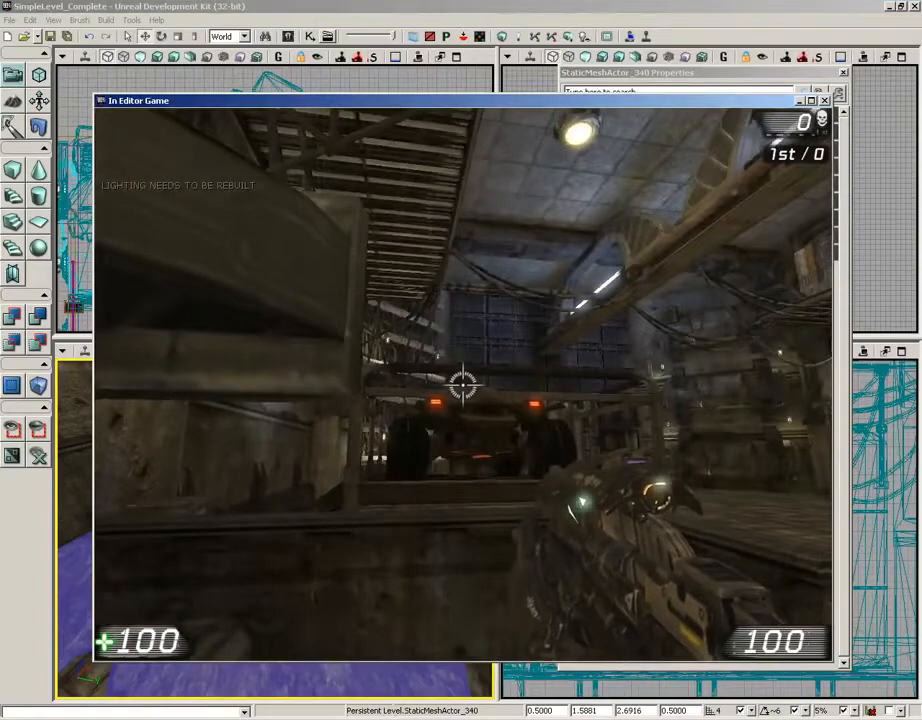
key(d)
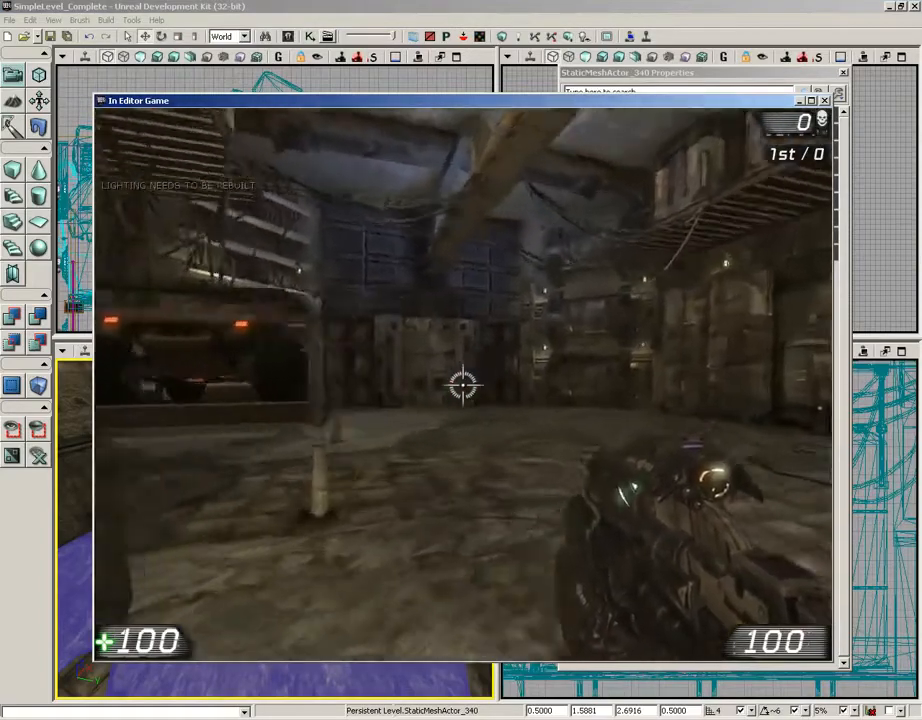
key(s)
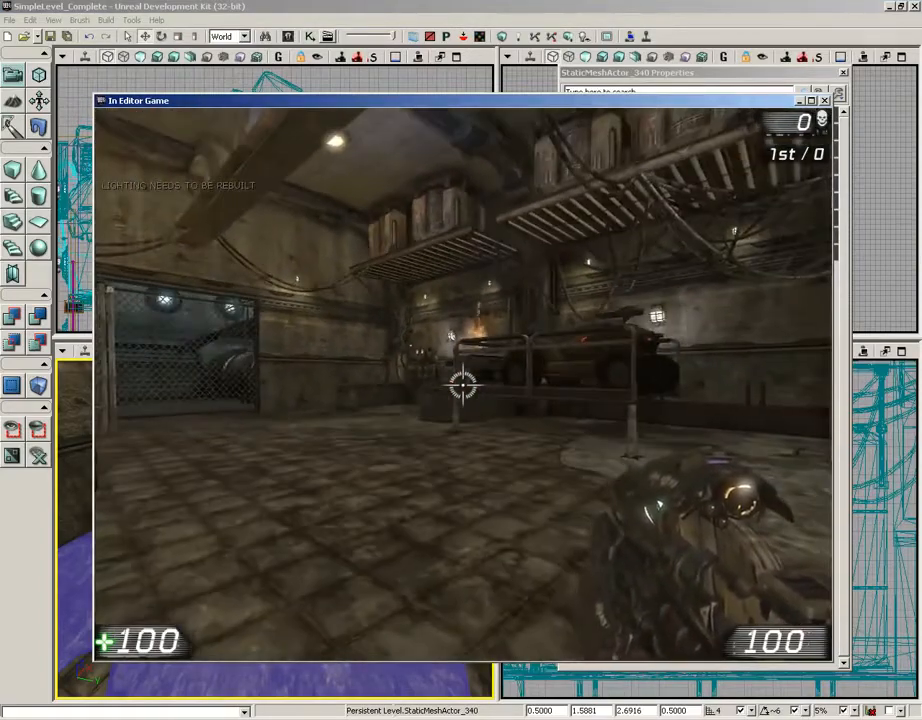
key(w)
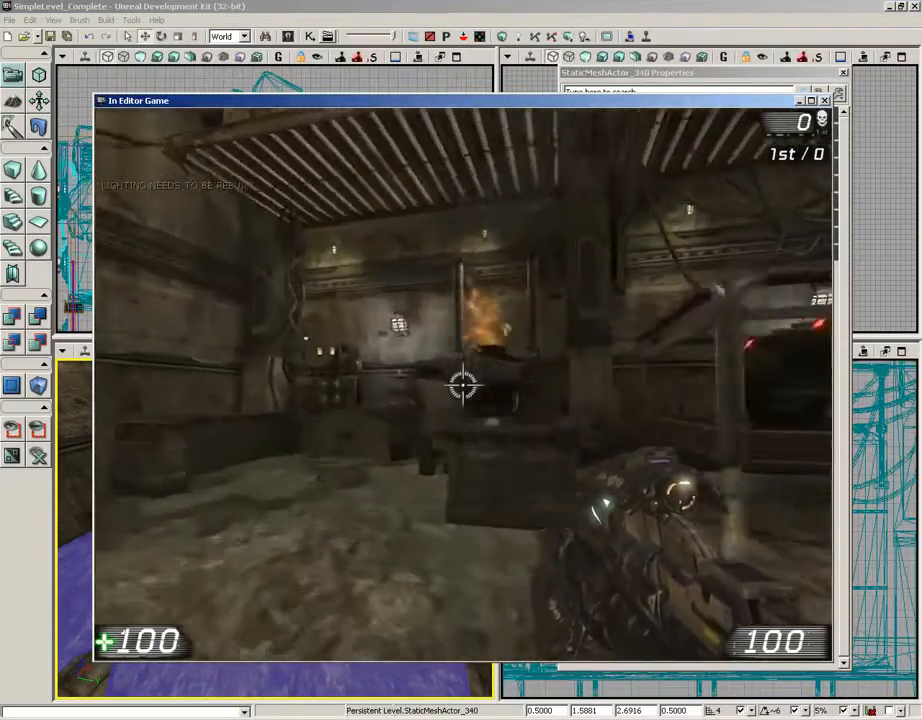
key(w)
key(Escape)
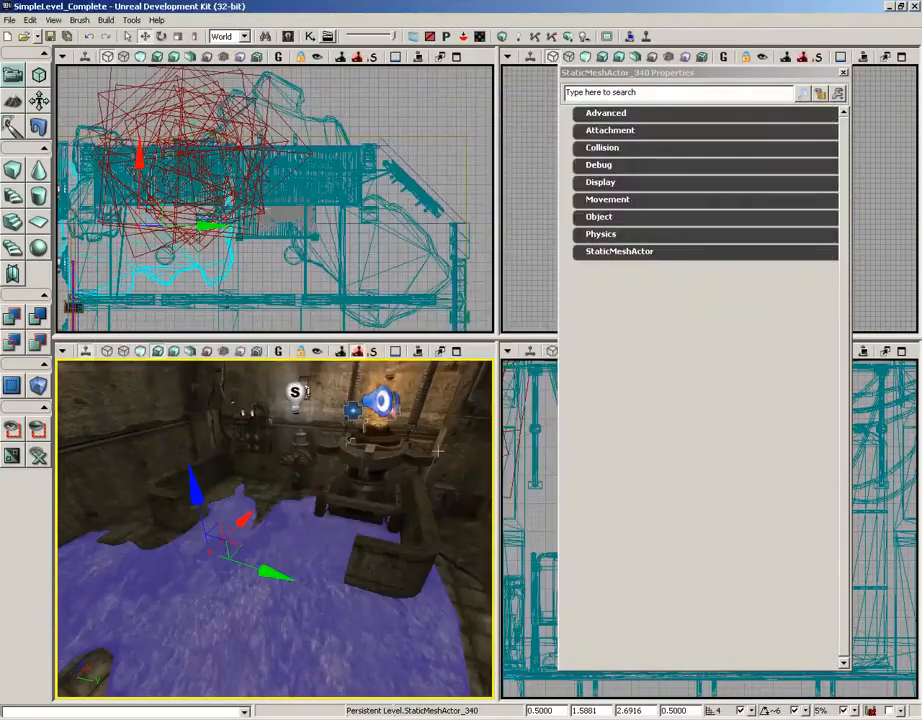
right_drag(401, 539, 430, 492)
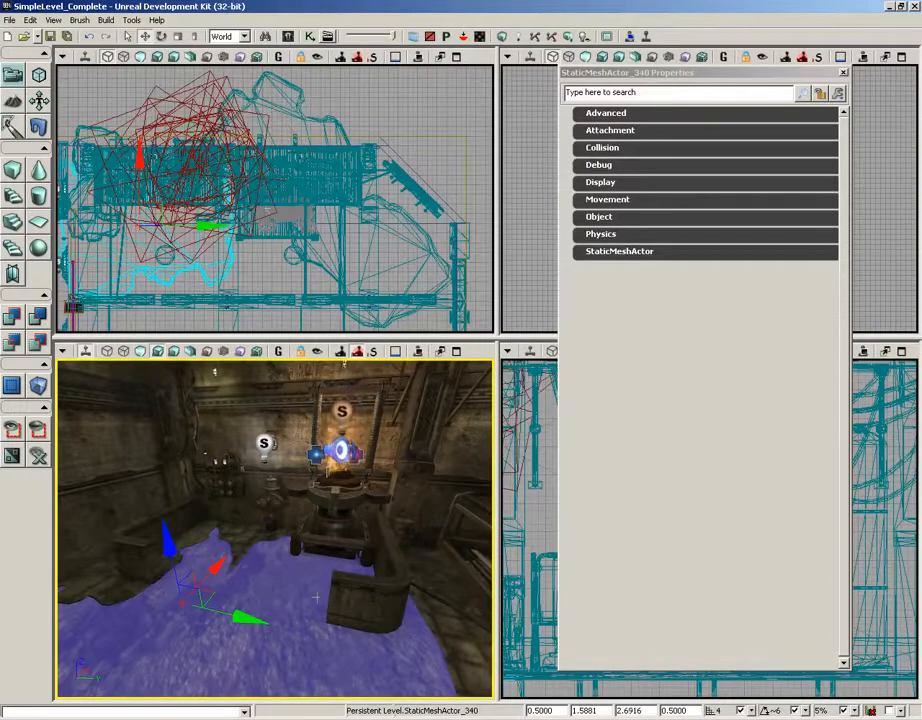
key(Escape)
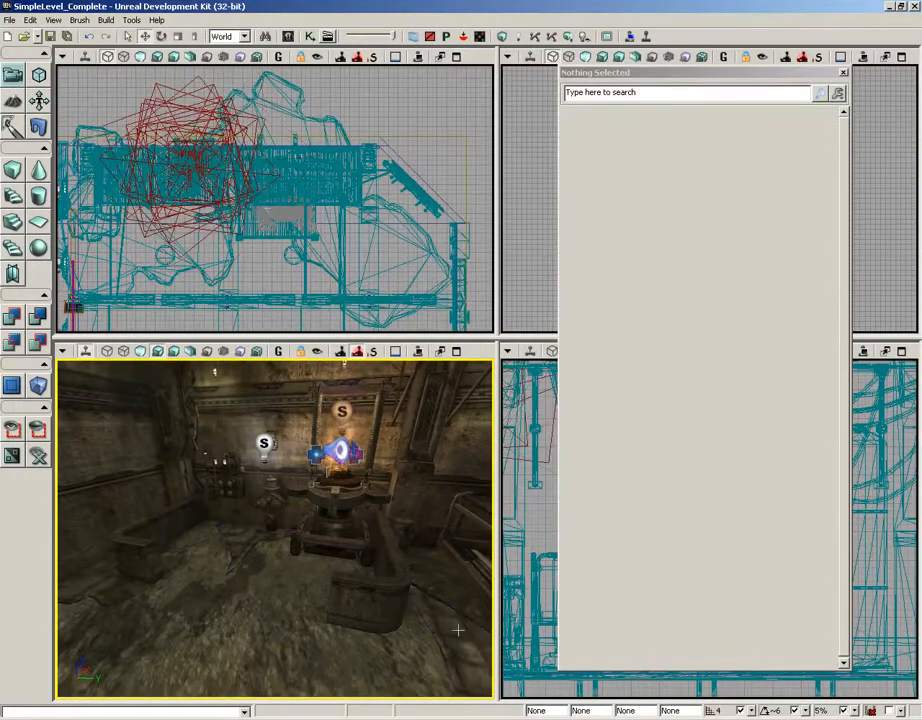